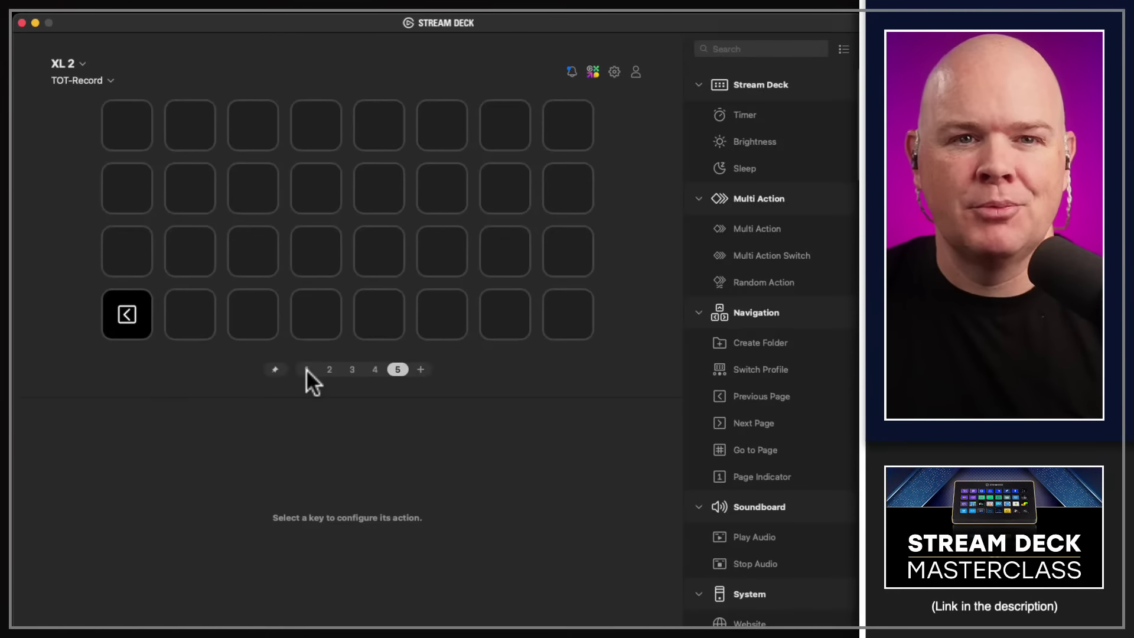
- Create a folder on page 5 in the fourth key of the bottom row and open it
click(305, 369)
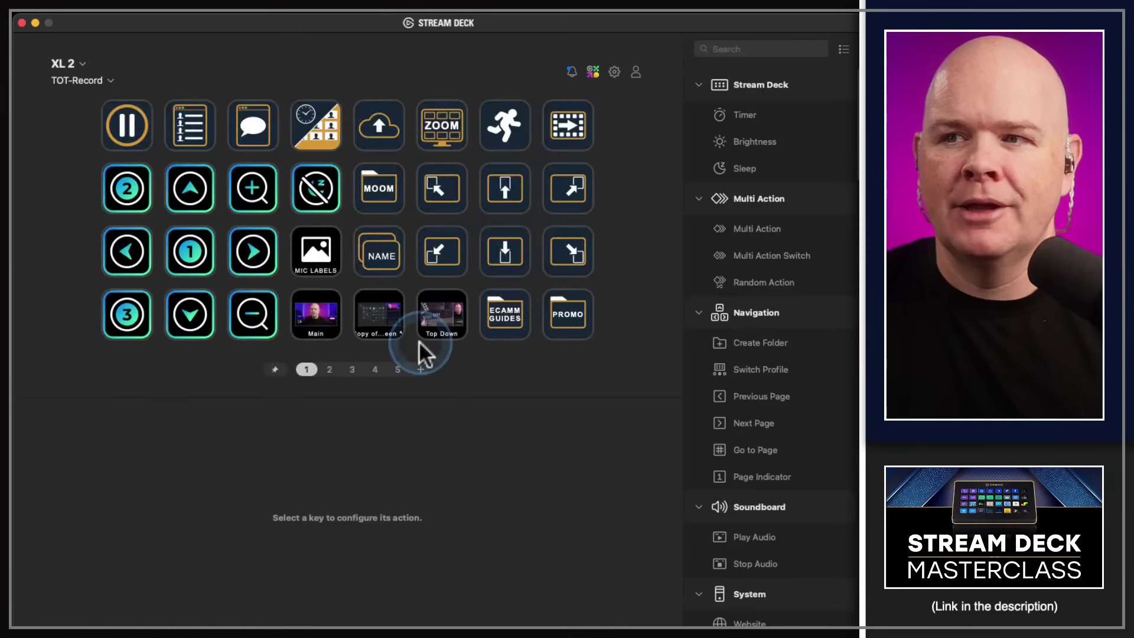
click(397, 369)
right_click(305, 327)
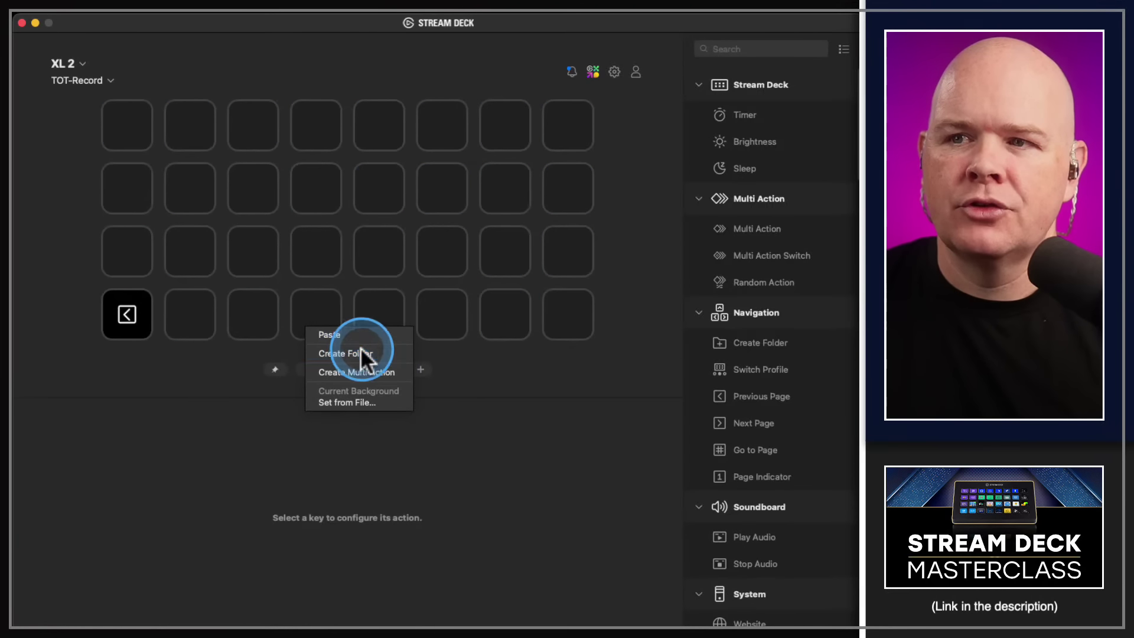
click(360, 348)
click(327, 326)
double_click(327, 327)
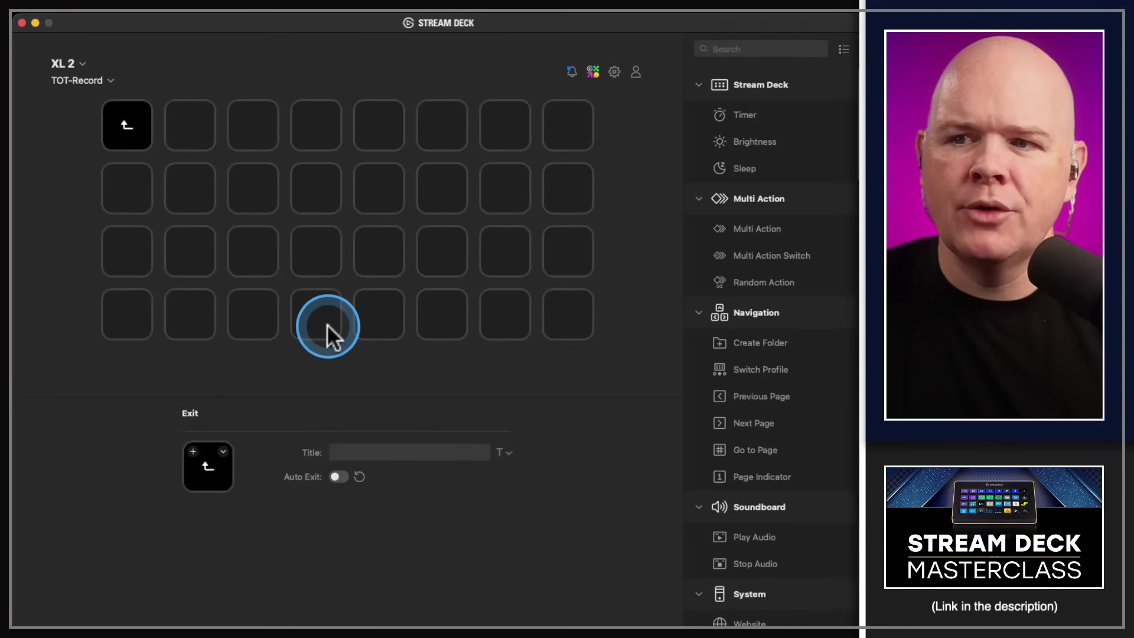
- Turn on Auto Exit after 1 s for the new folder, leave it, and reopen it once to test
click(336, 476)
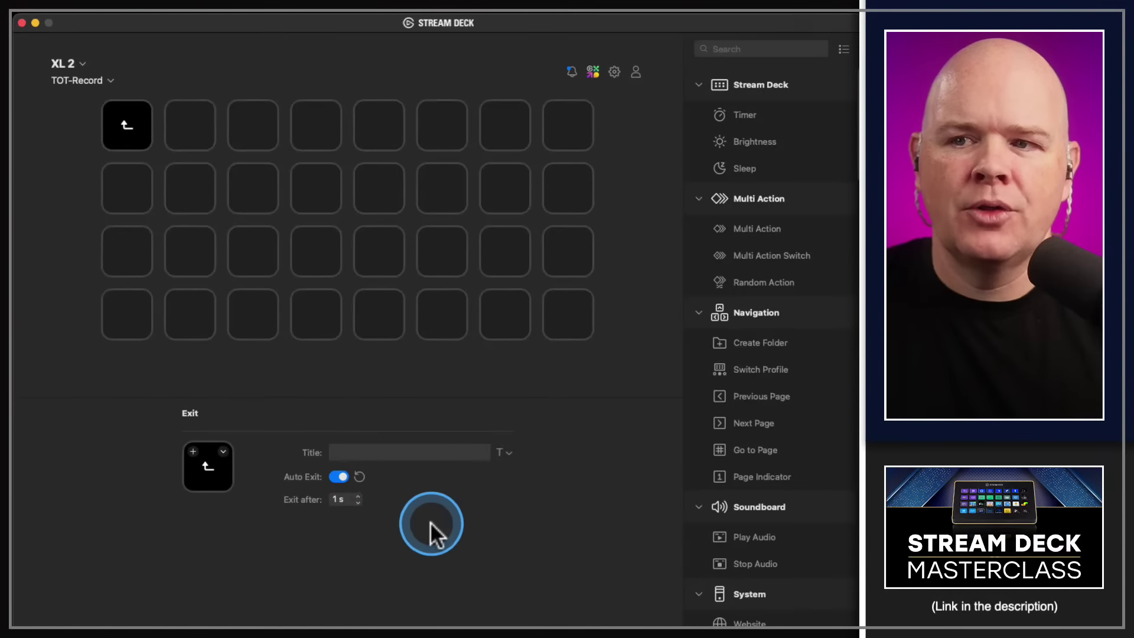
double_click(126, 126)
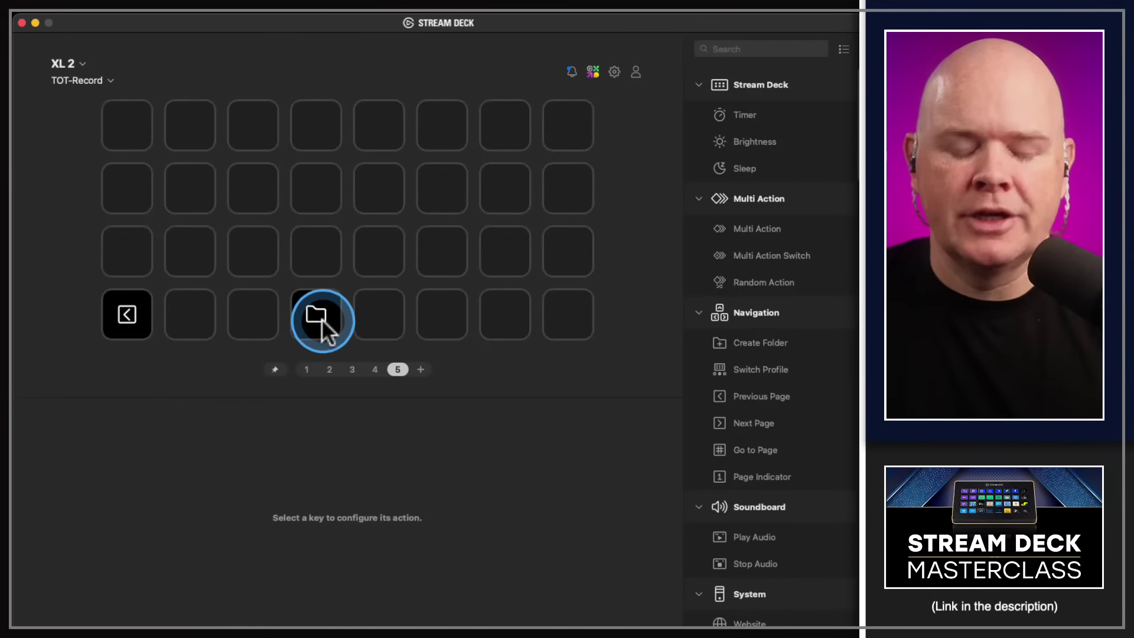
double_click(321, 318)
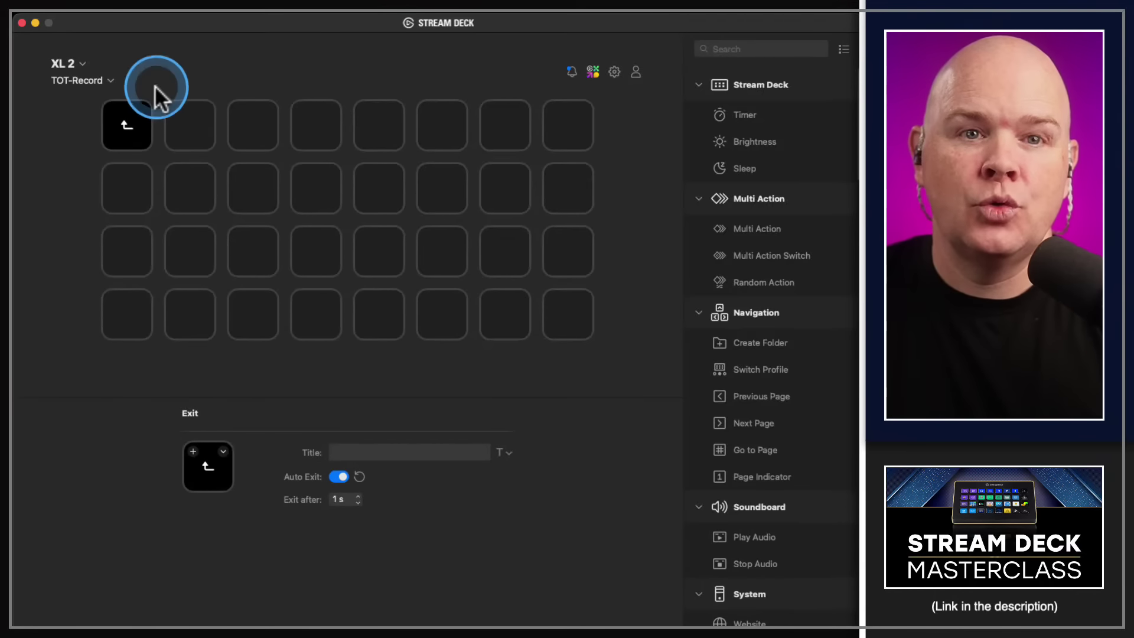
double_click(132, 130)
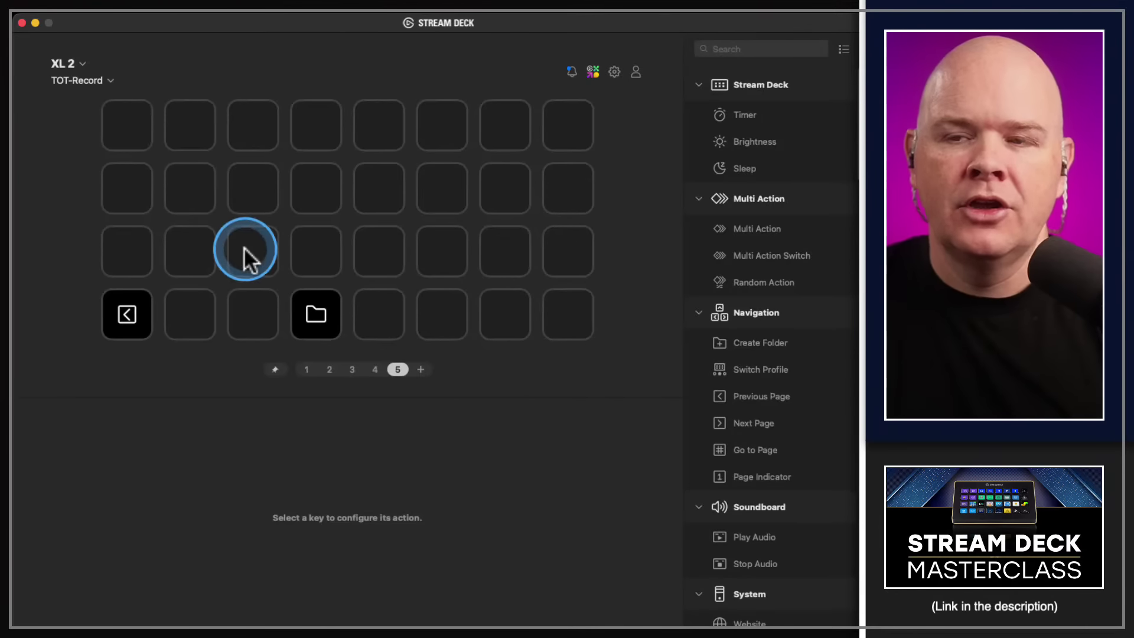
- Copy the PROMO folder from page 1 into the last key of page 5's bottom row
click(306, 369)
click(564, 323)
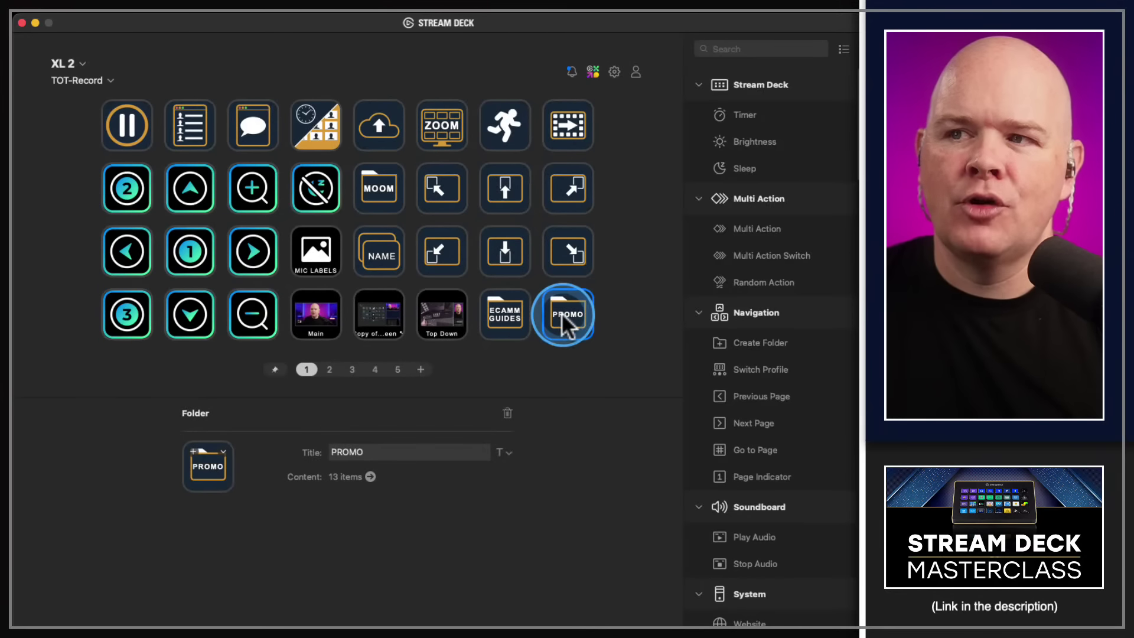
right_click(581, 328)
click(584, 344)
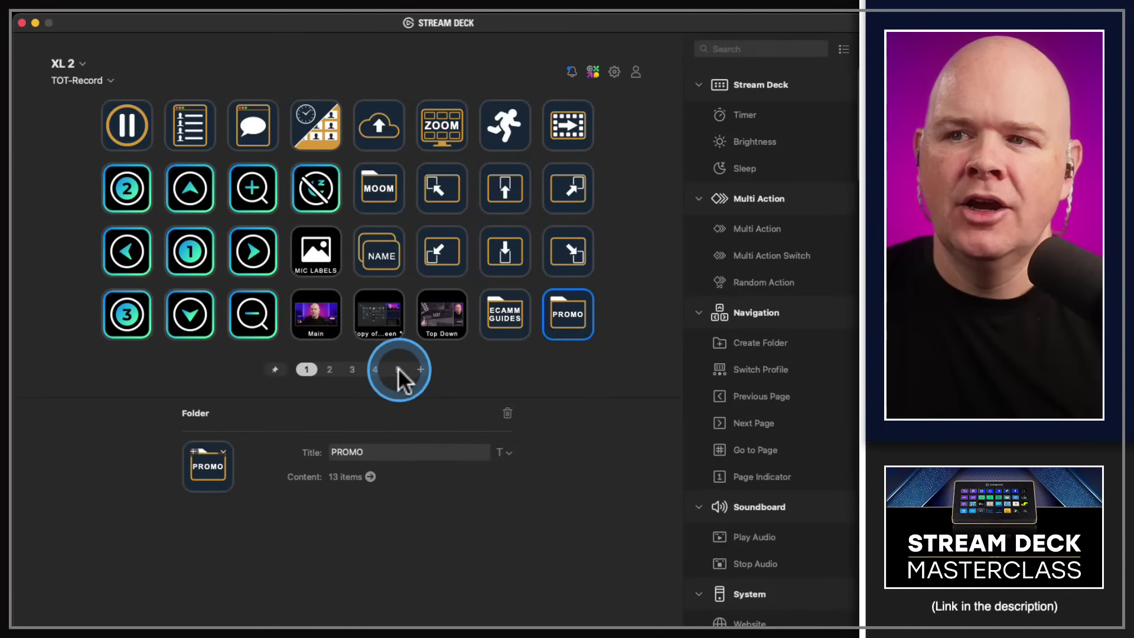
click(398, 369)
right_click(554, 314)
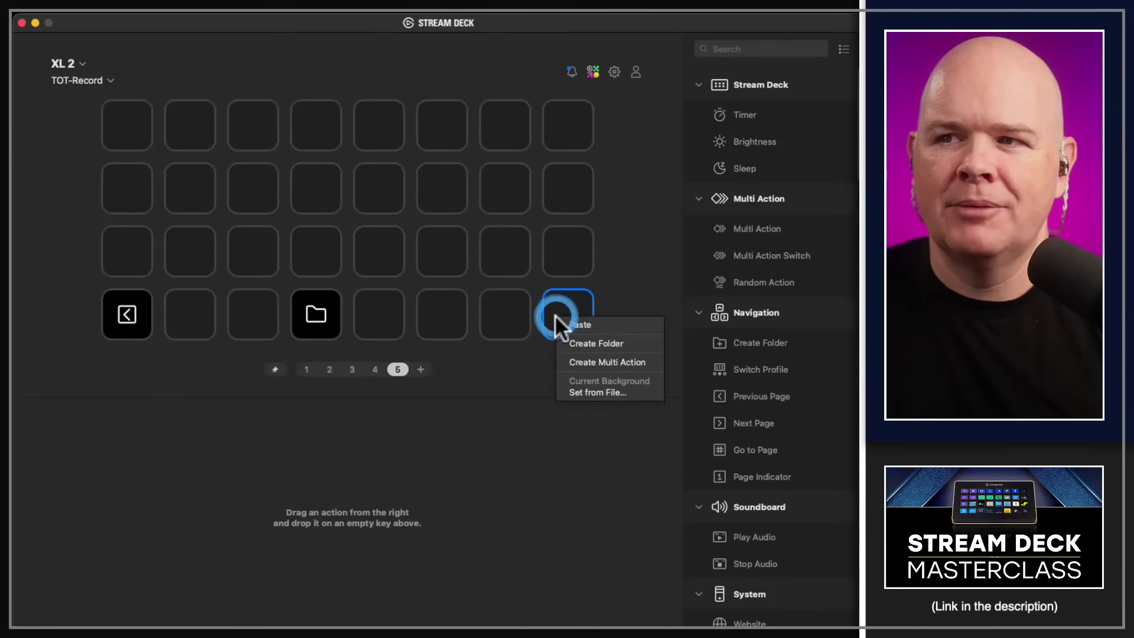
click(566, 324)
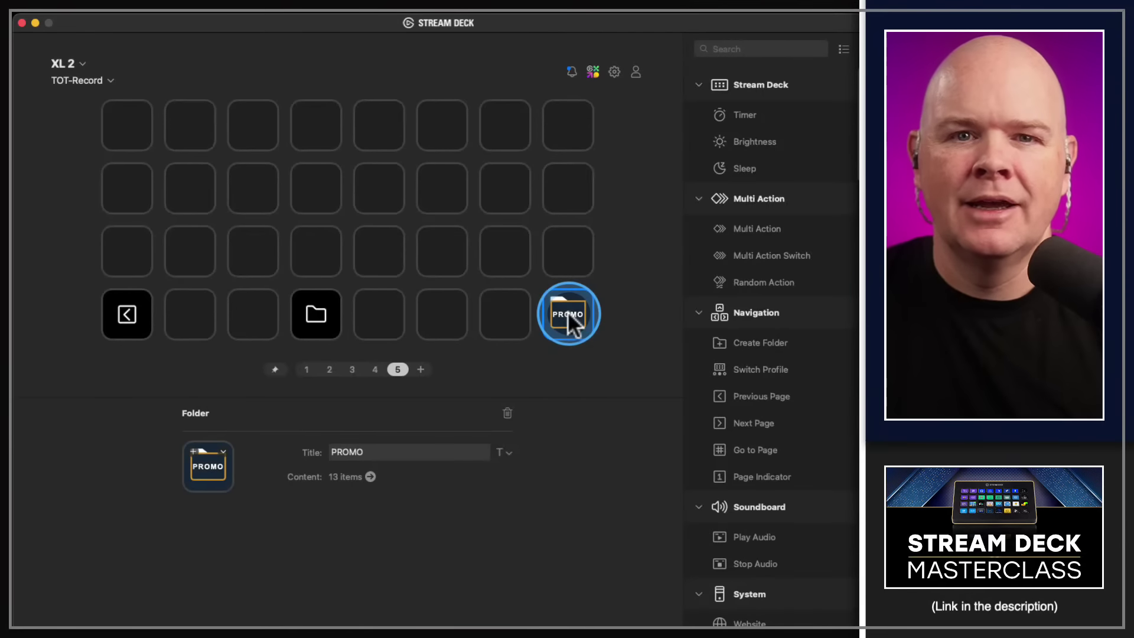
- Turn on Auto Exit after 1 s in the pasted PROMO folder on page 5, leave it, and reopen it to test
double_click(568, 313)
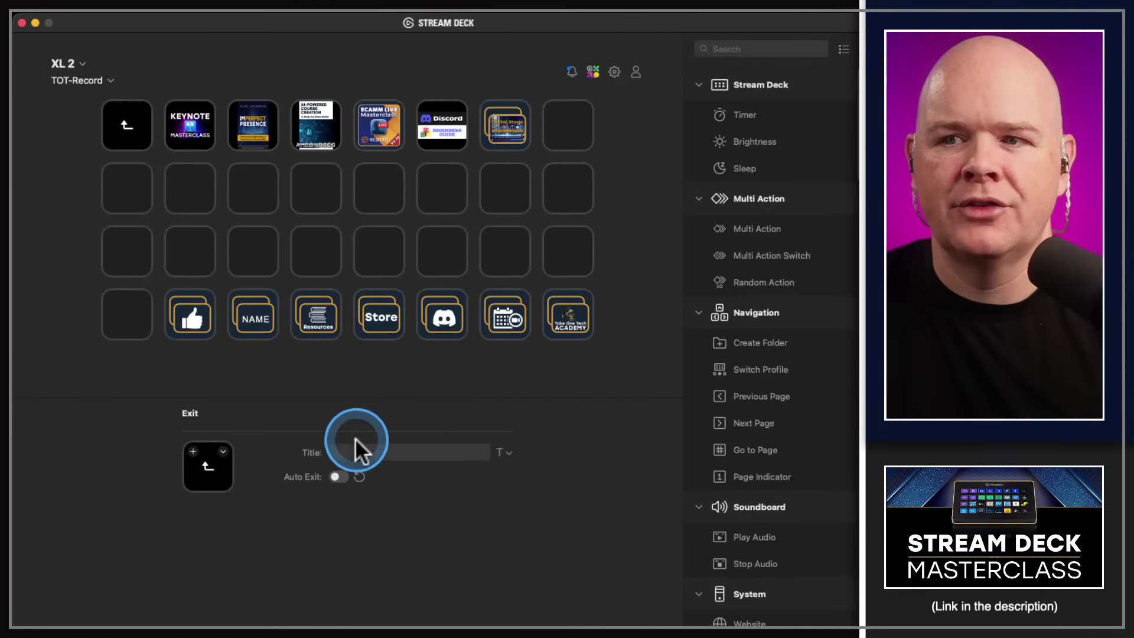
click(336, 476)
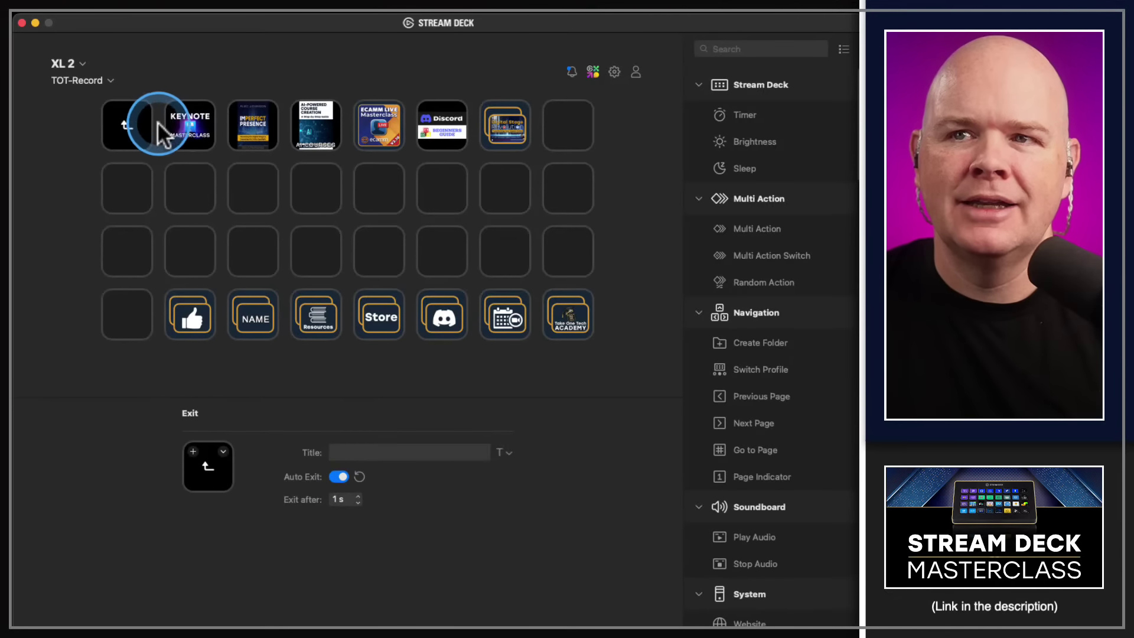
click(136, 121)
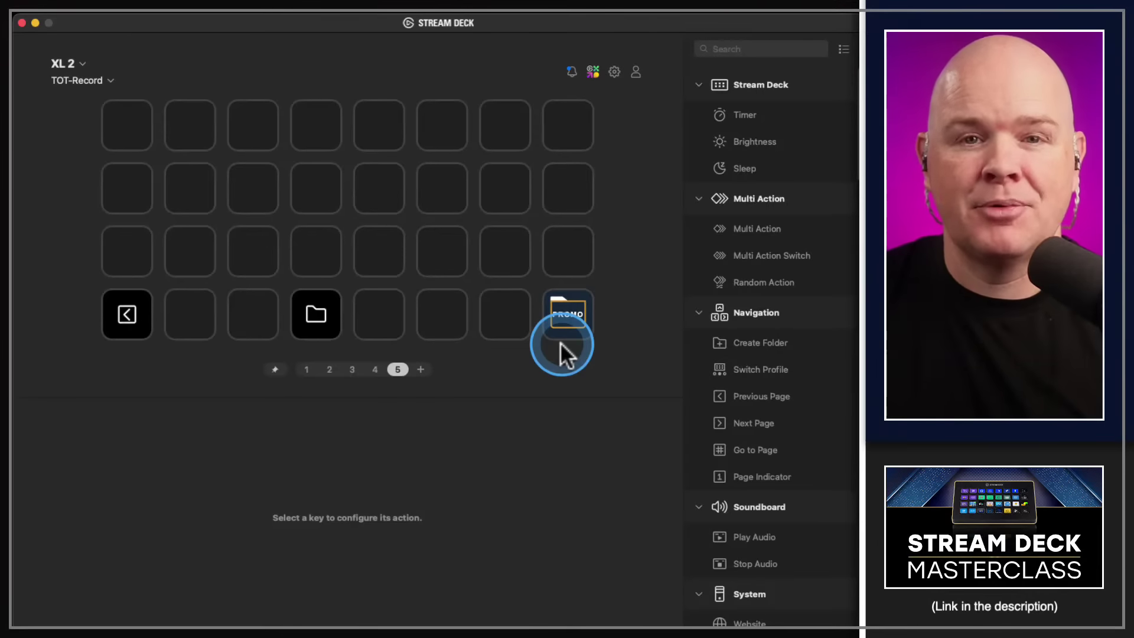
double_click(579, 311)
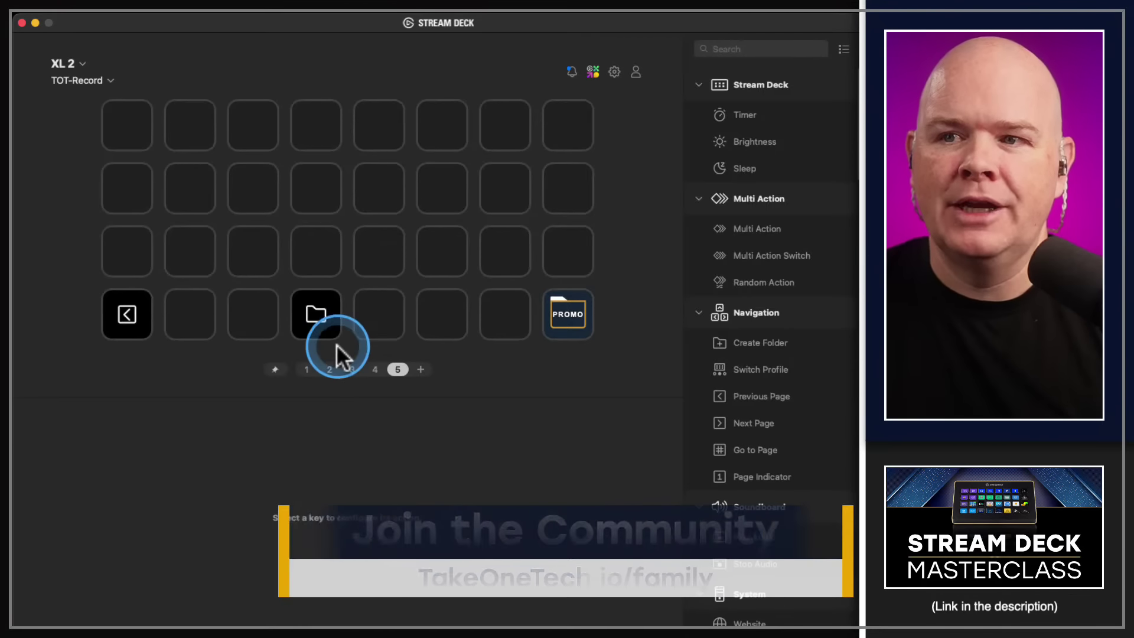
- Open the original PROMO folder on page 1, check its Auto Exit setting, and return to the page
click(306, 369)
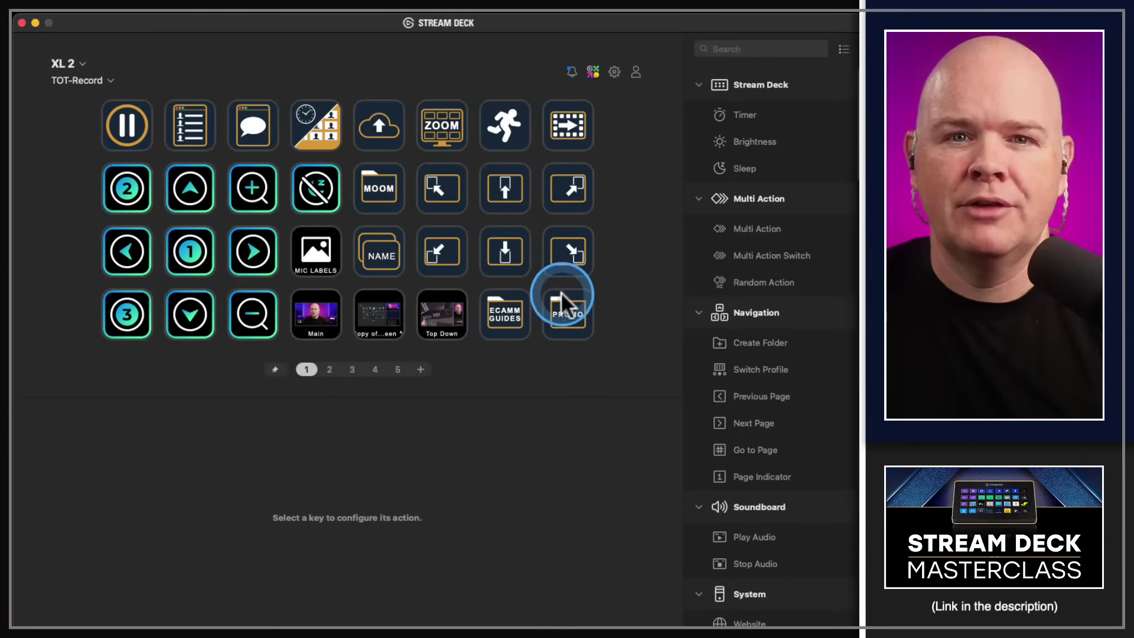
double_click(574, 322)
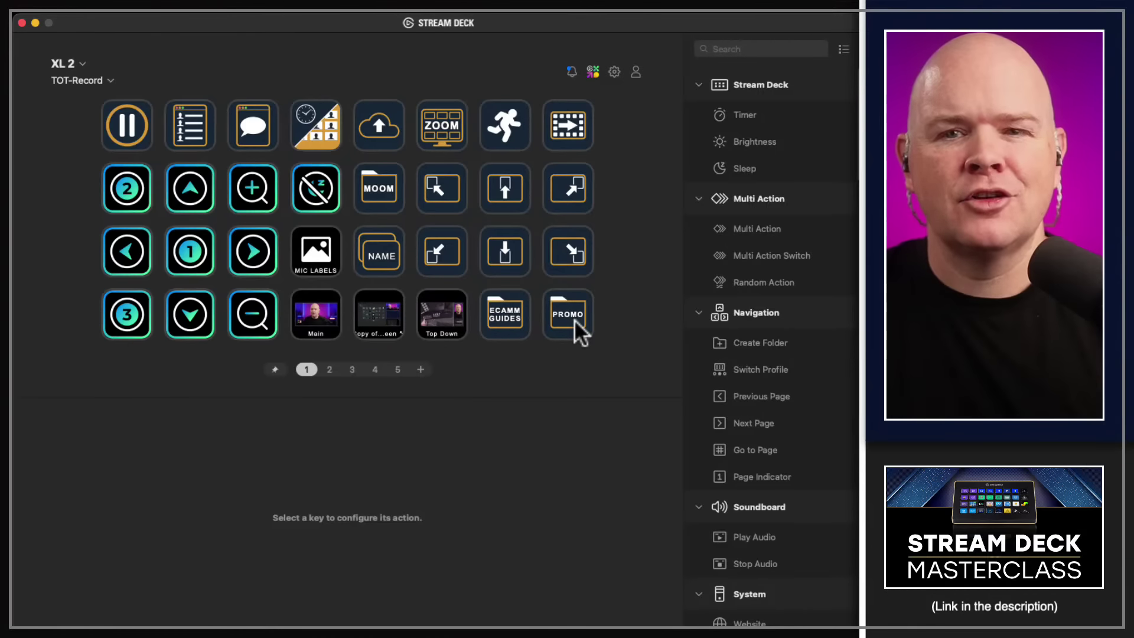
double_click(568, 316)
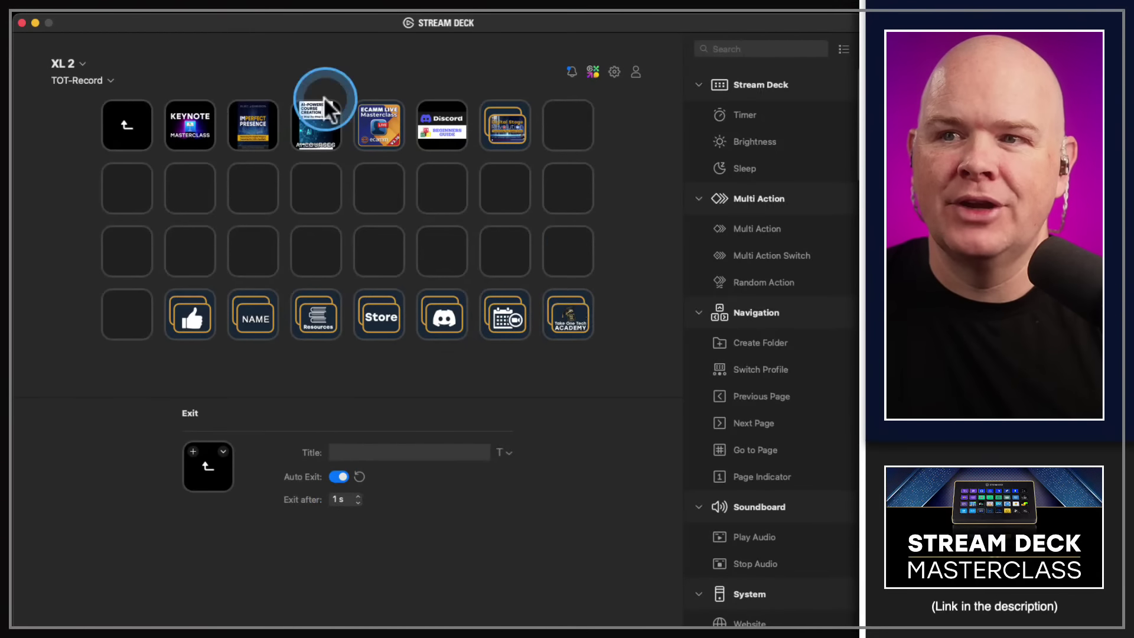
click(131, 127)
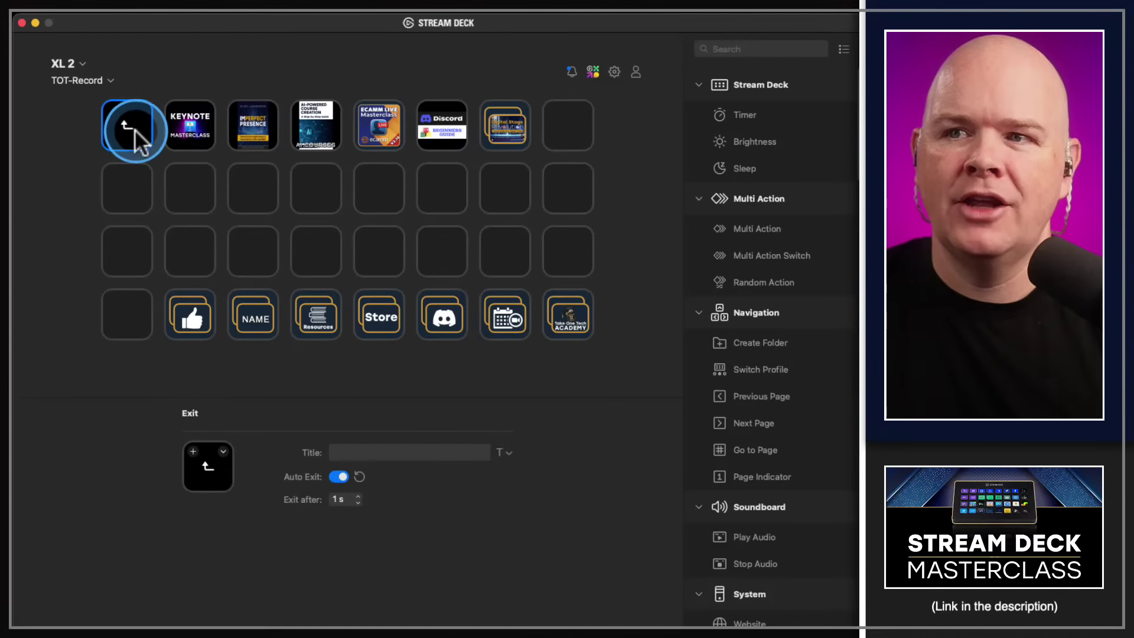
double_click(133, 128)
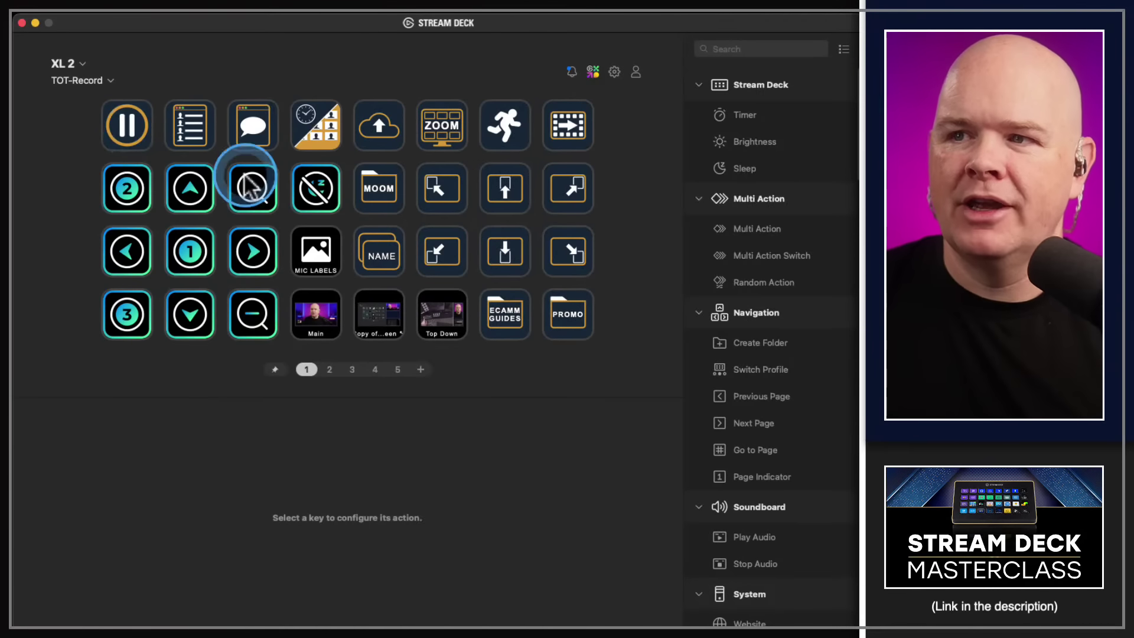
- Inside PROMO, move Academy, Store and Resources to the third row's columns 8, 7 and 6, and NAME and thumbs-up to the second row's columns 6 and 7
double_click(576, 321)
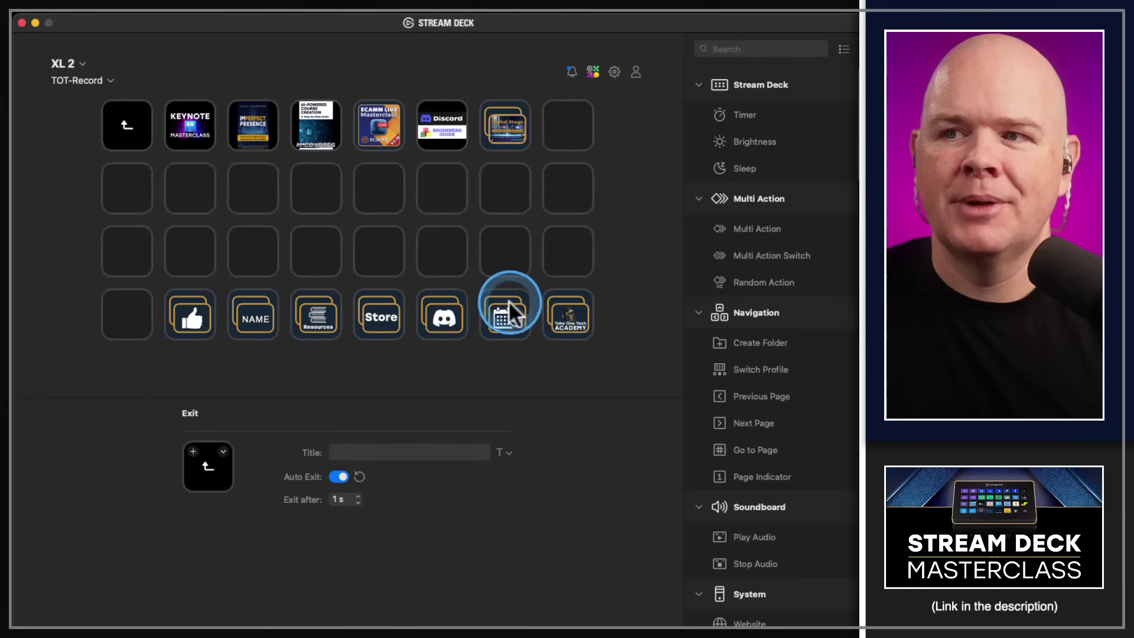
click(576, 316)
drag(577, 317, 574, 239)
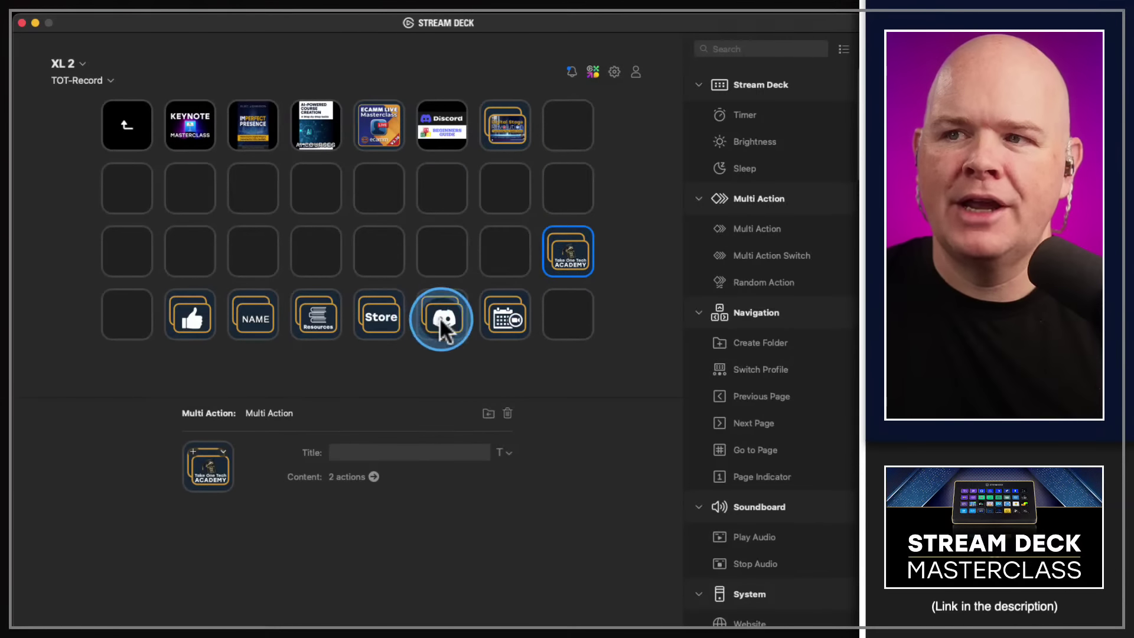
click(375, 318)
drag(374, 316, 523, 238)
drag(310, 322, 427, 260)
drag(253, 325, 466, 201)
drag(177, 329, 506, 198)
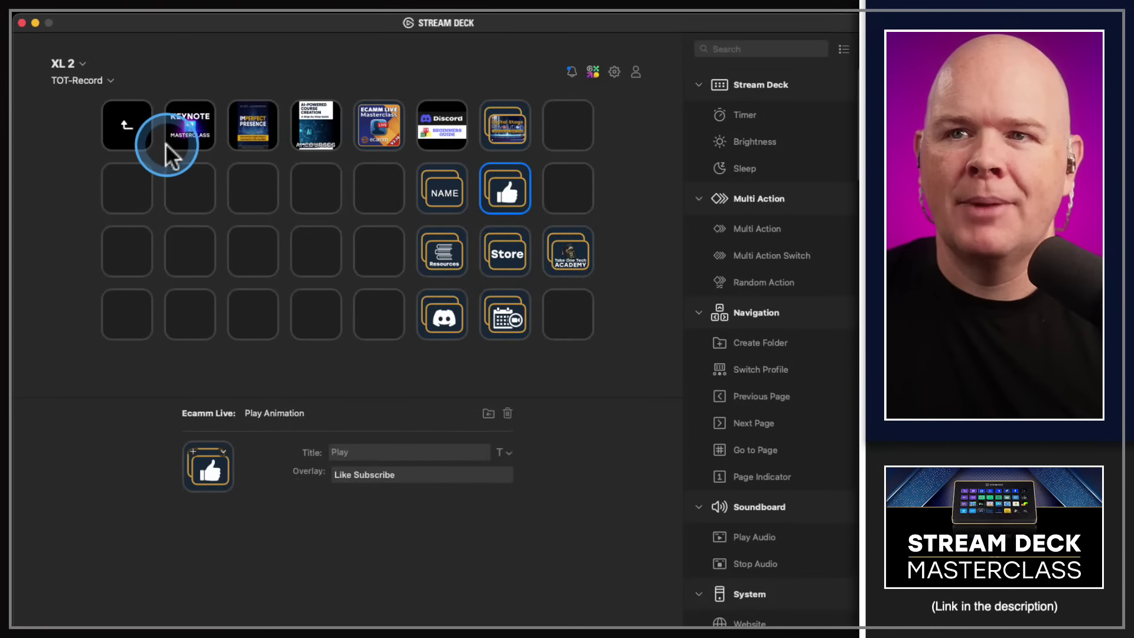
click(130, 135)
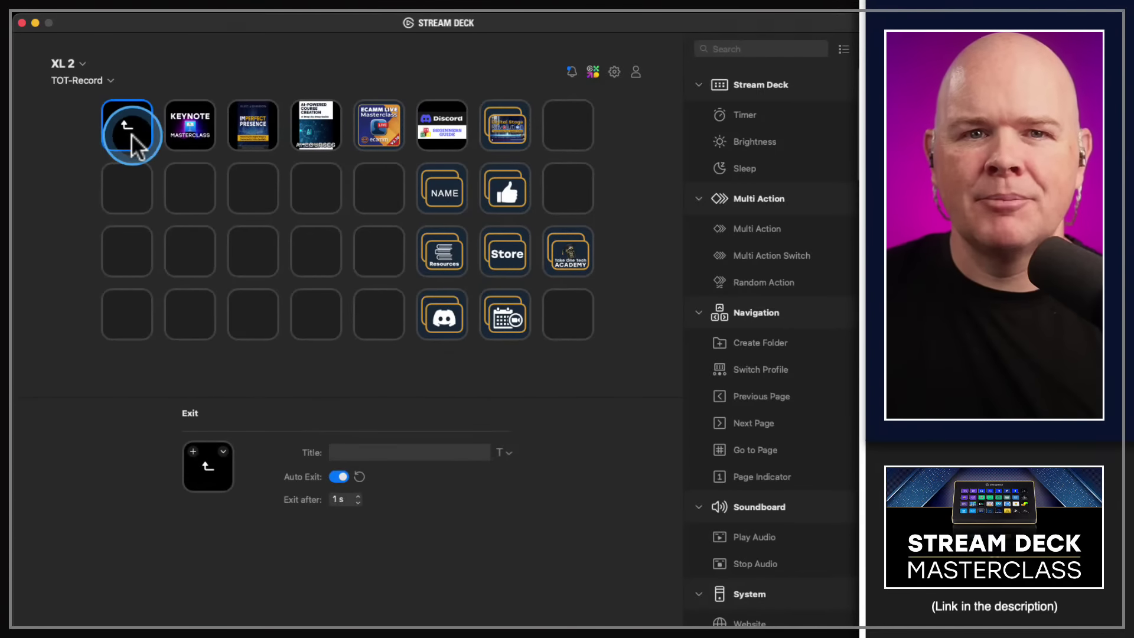
double_click(131, 133)
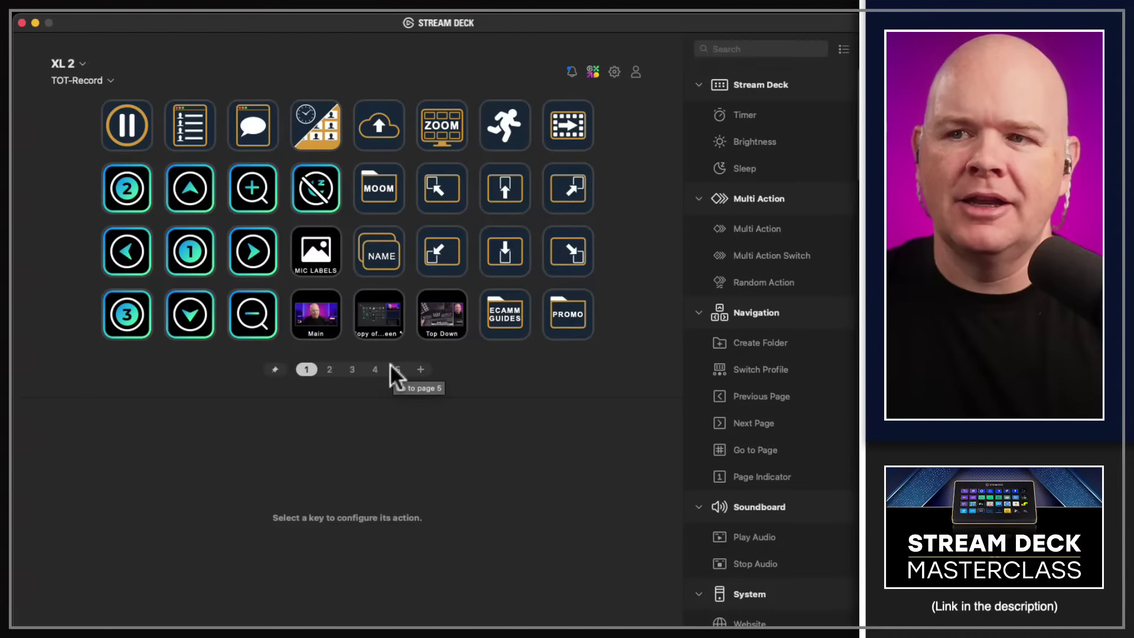
- Move page 5 to the second position in the page order
mouse_move(395, 374)
mouse_down()
mouse_move(319, 405)
mouse_move(297, 237)
mouse_move(268, 246)
mouse_move(362, 424)
mouse_move(361, 136)
mouse_move(376, 350)
mouse_move(337, 378)
mouse_move(388, 365)
mouse_up()
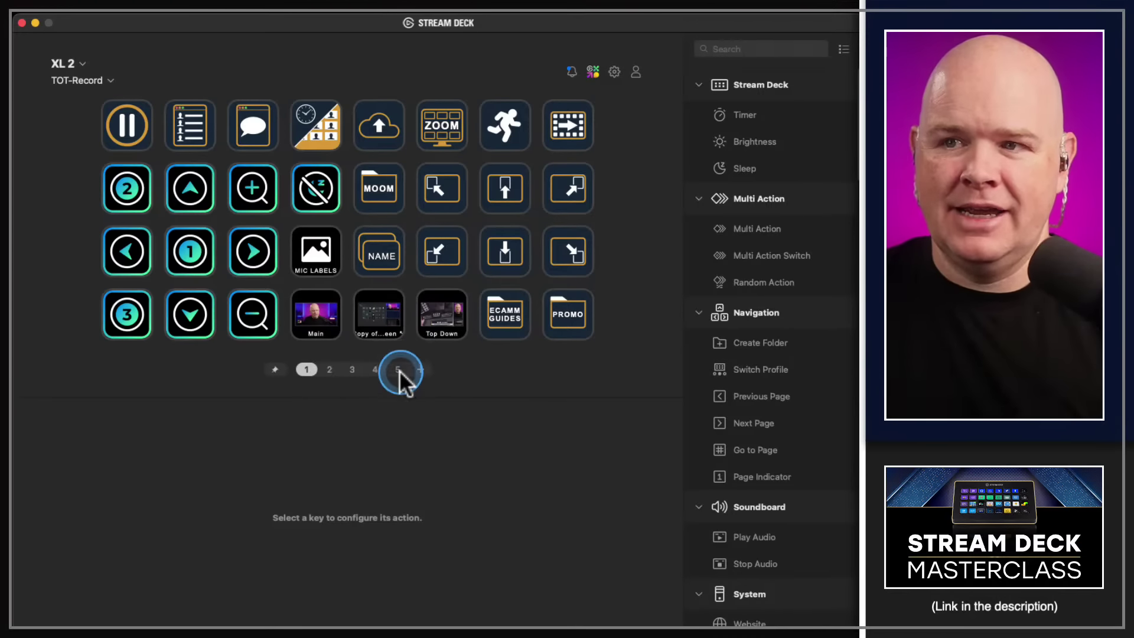
click(398, 369)
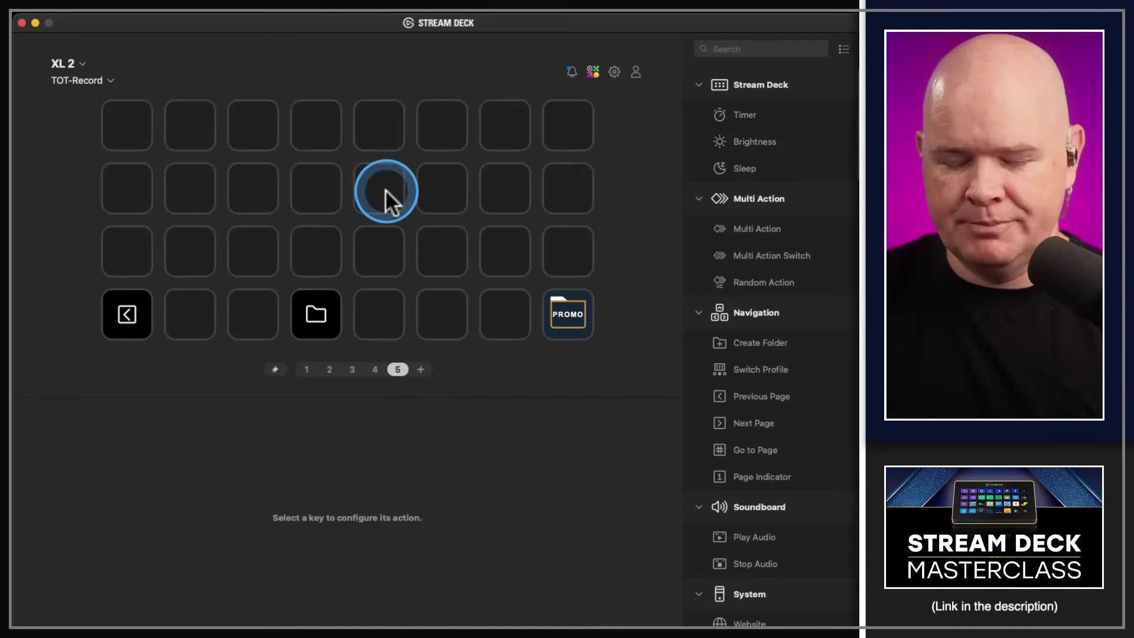
click(329, 370)
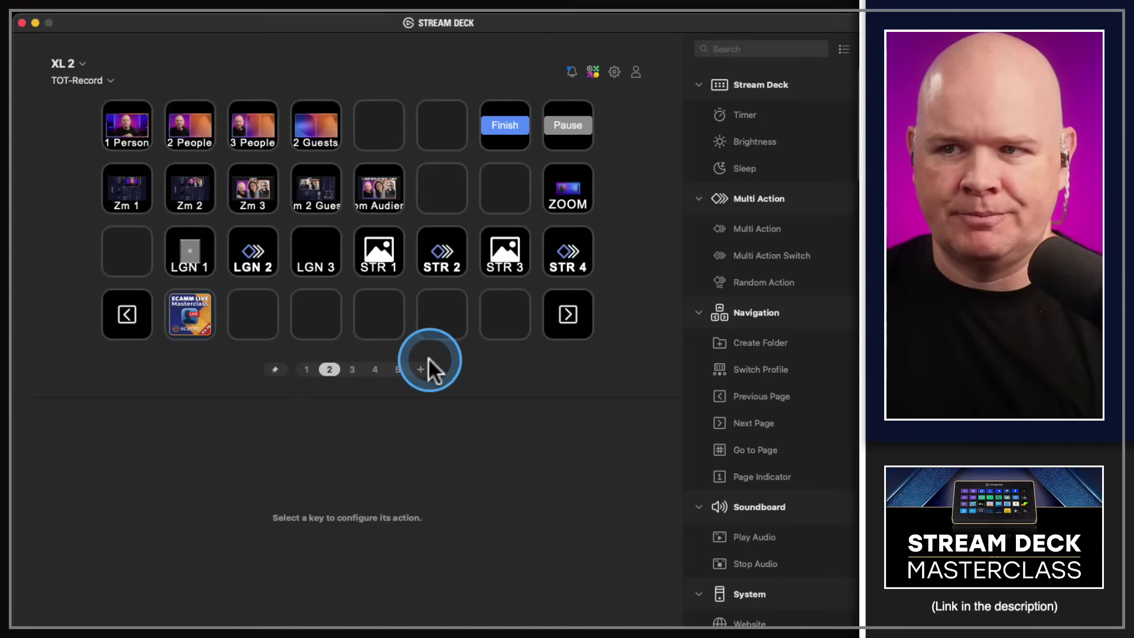
click(397, 369)
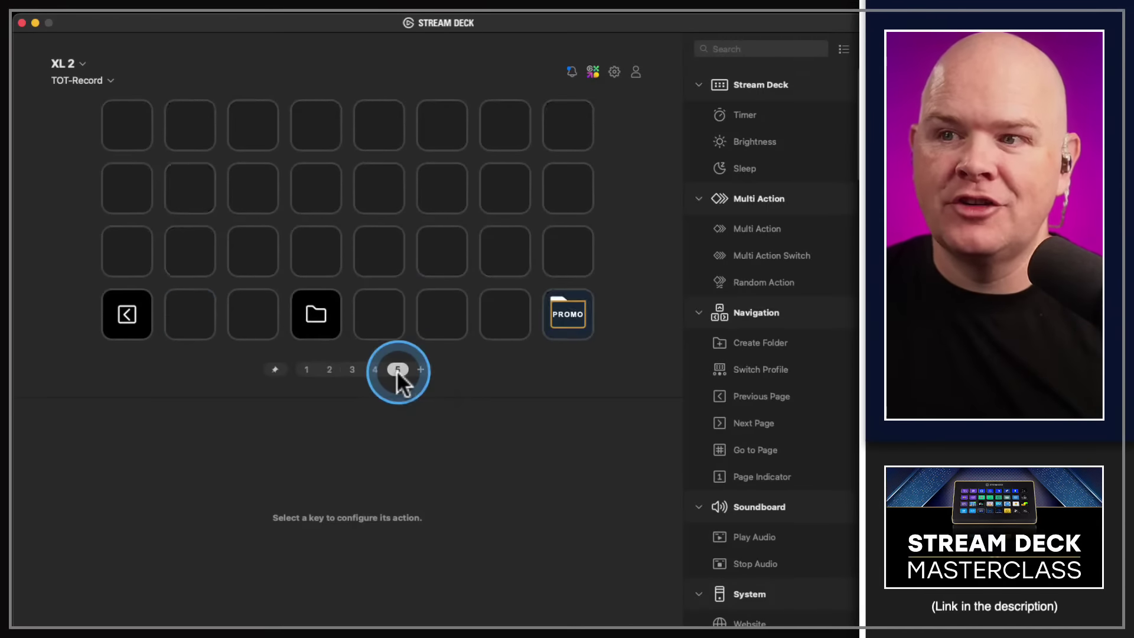
drag(345, 369, 327, 369)
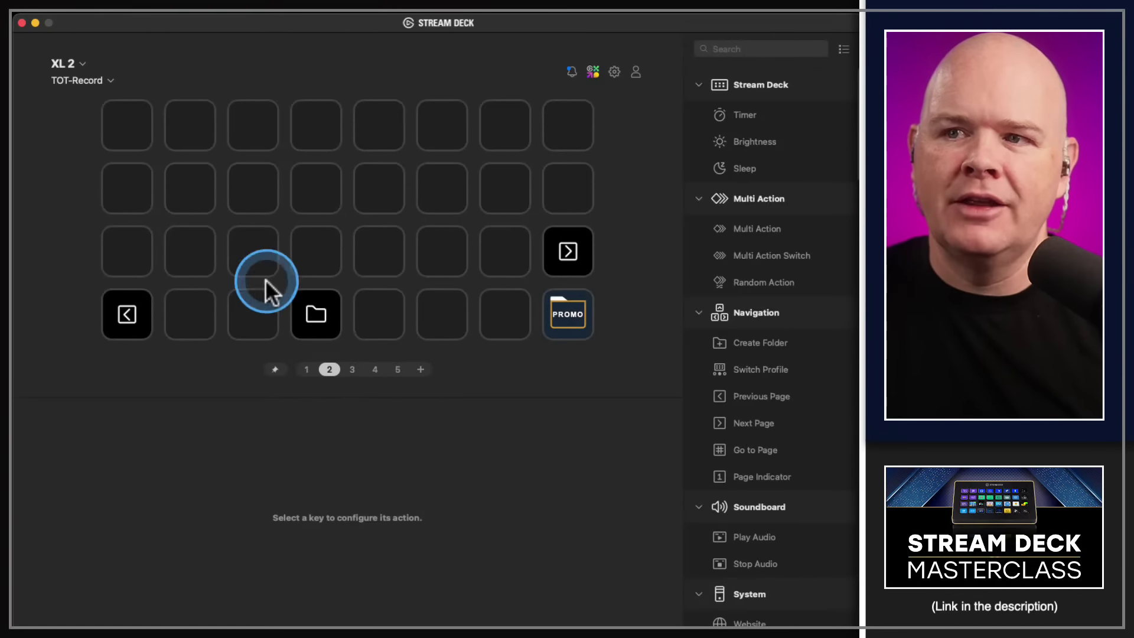
- Look over page 1, return to page 2 of the TOT-Record profile, and copy that whole page
click(306, 369)
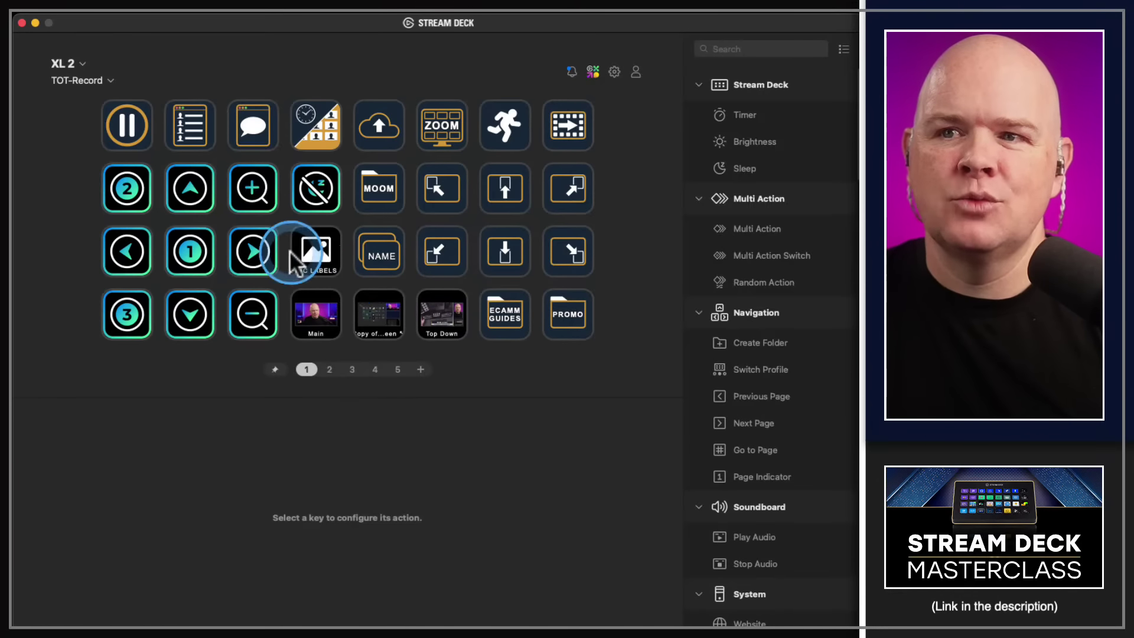
drag(317, 326, 544, 317)
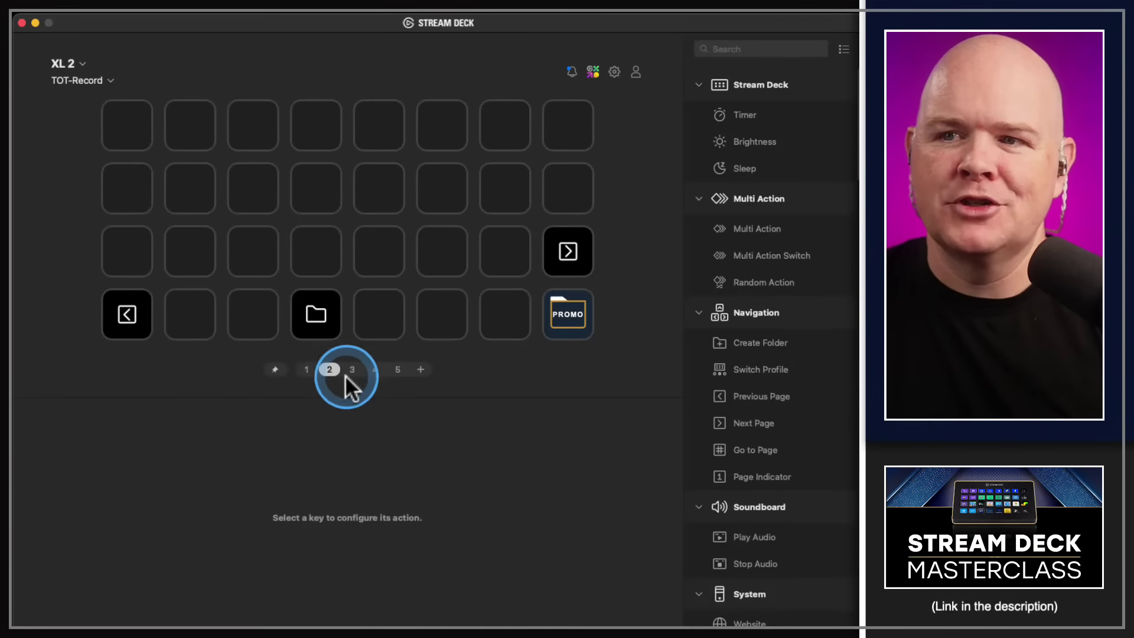
right_click(329, 367)
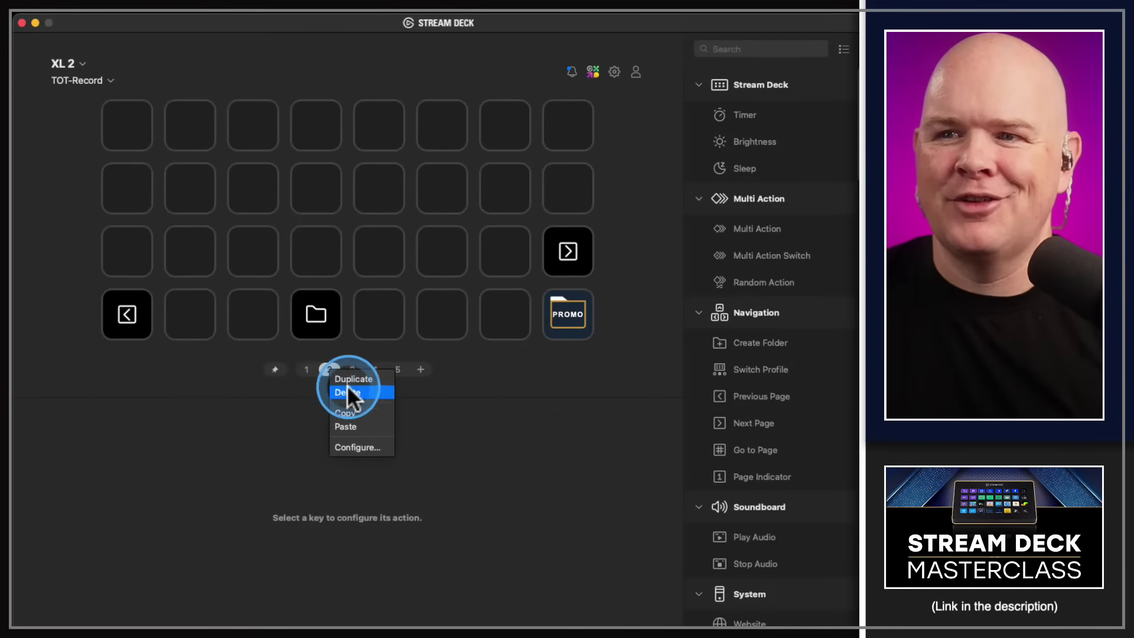
click(350, 405)
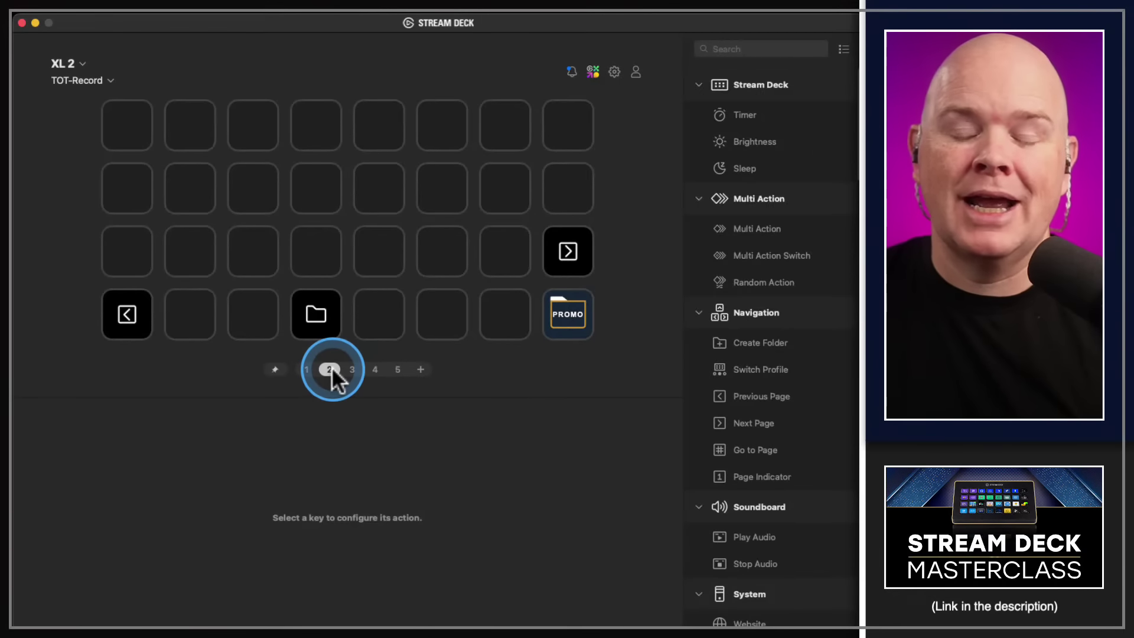
- Switch to the Zoom Icons XL profile and paste the copied page ahead of its first page
click(100, 78)
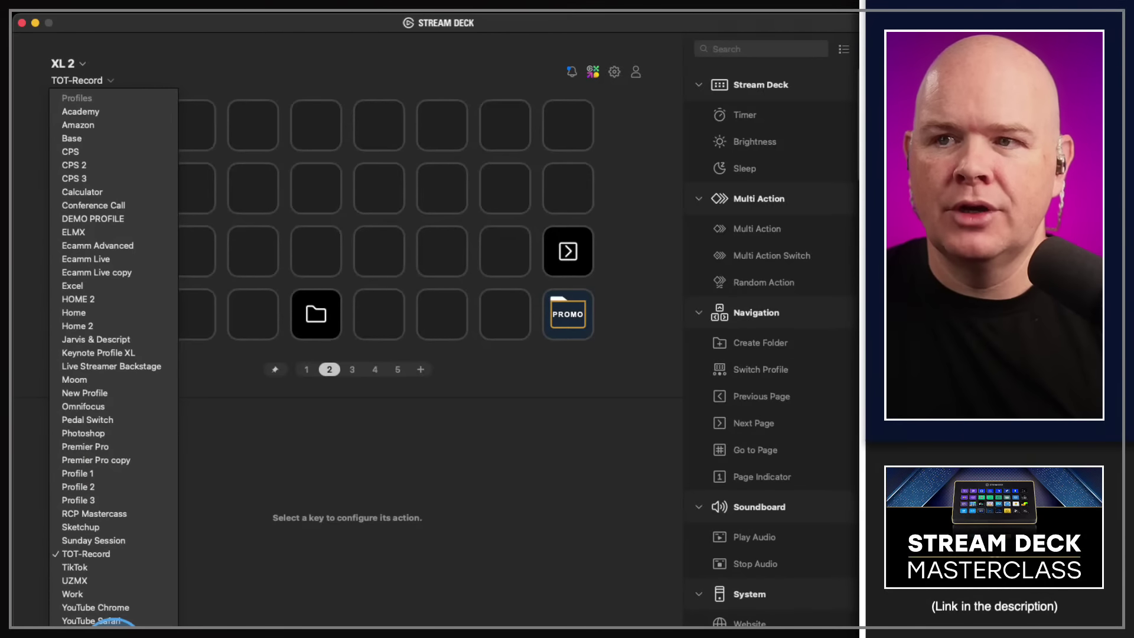
click(111, 636)
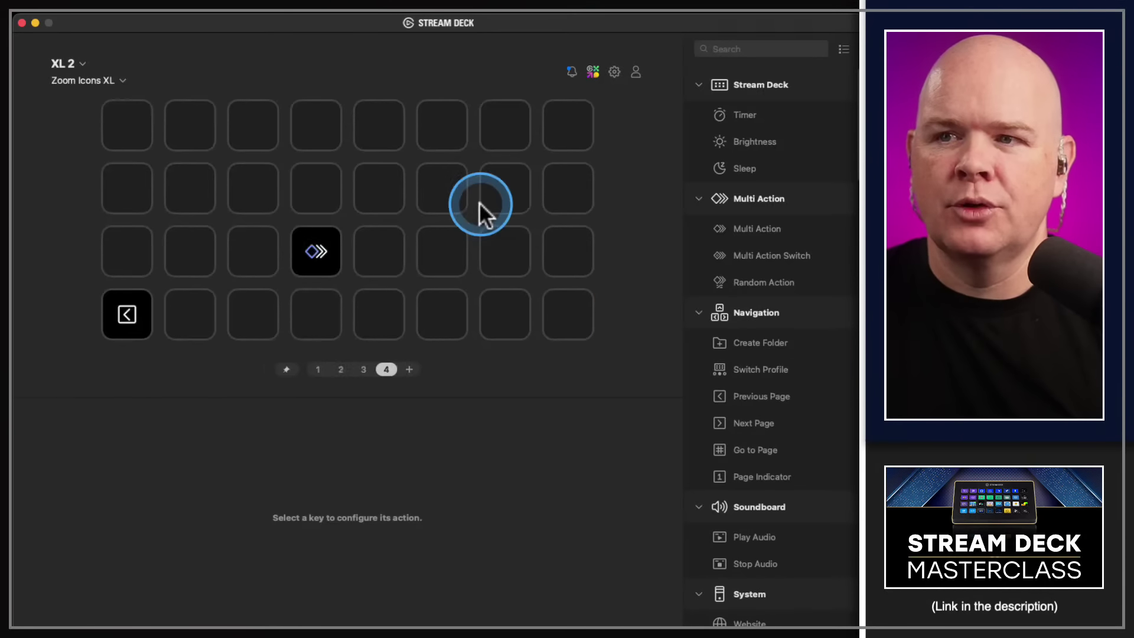
click(318, 369)
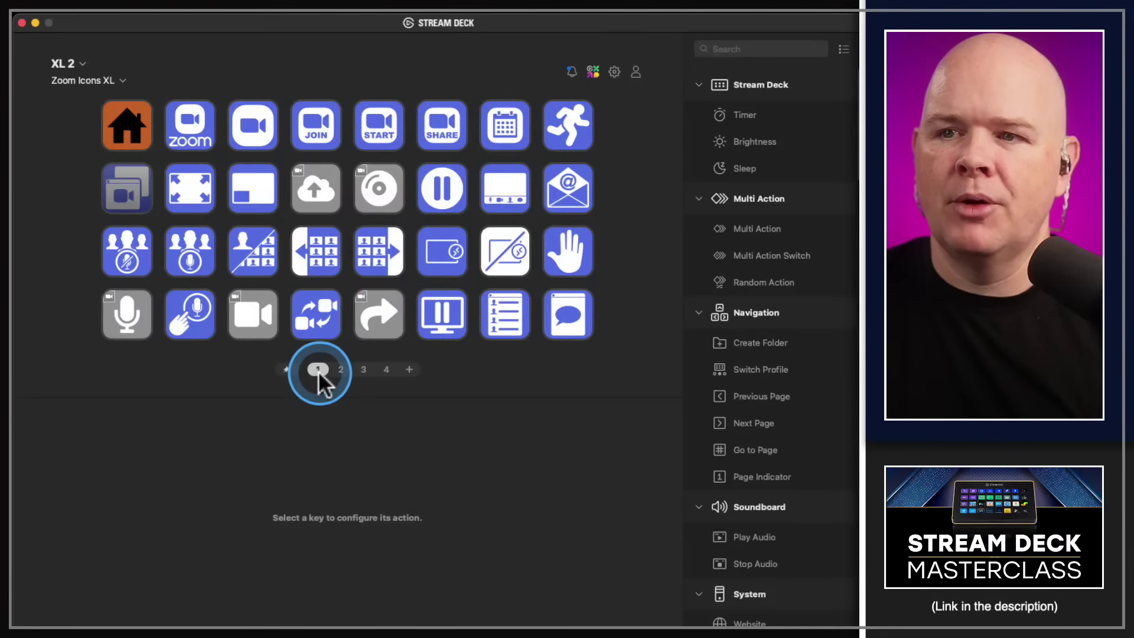
right_click(319, 369)
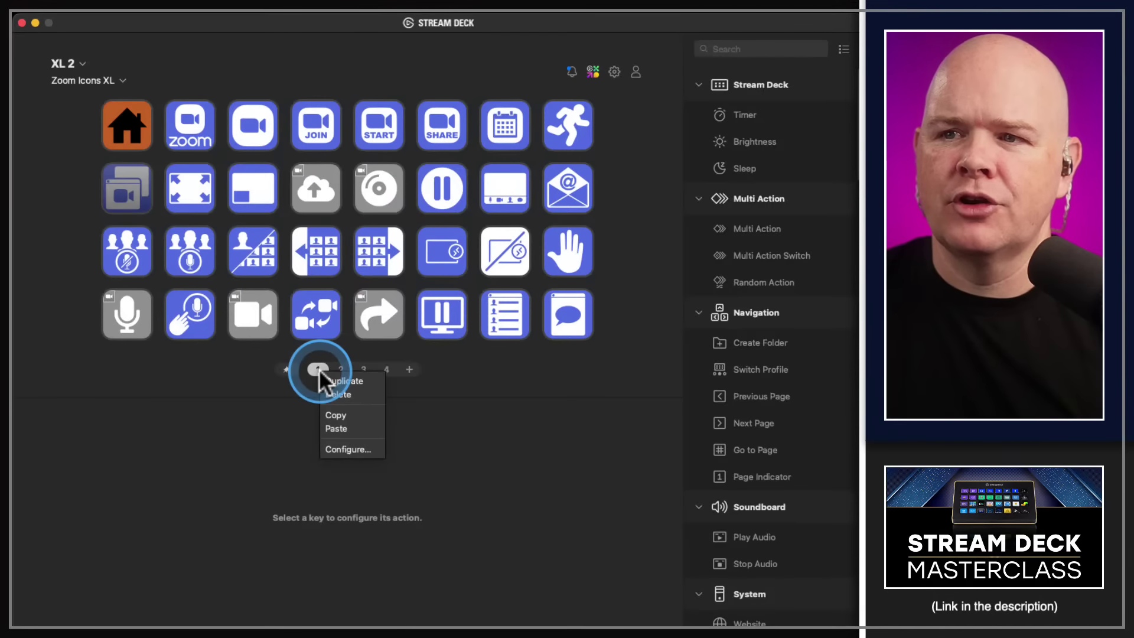
click(331, 422)
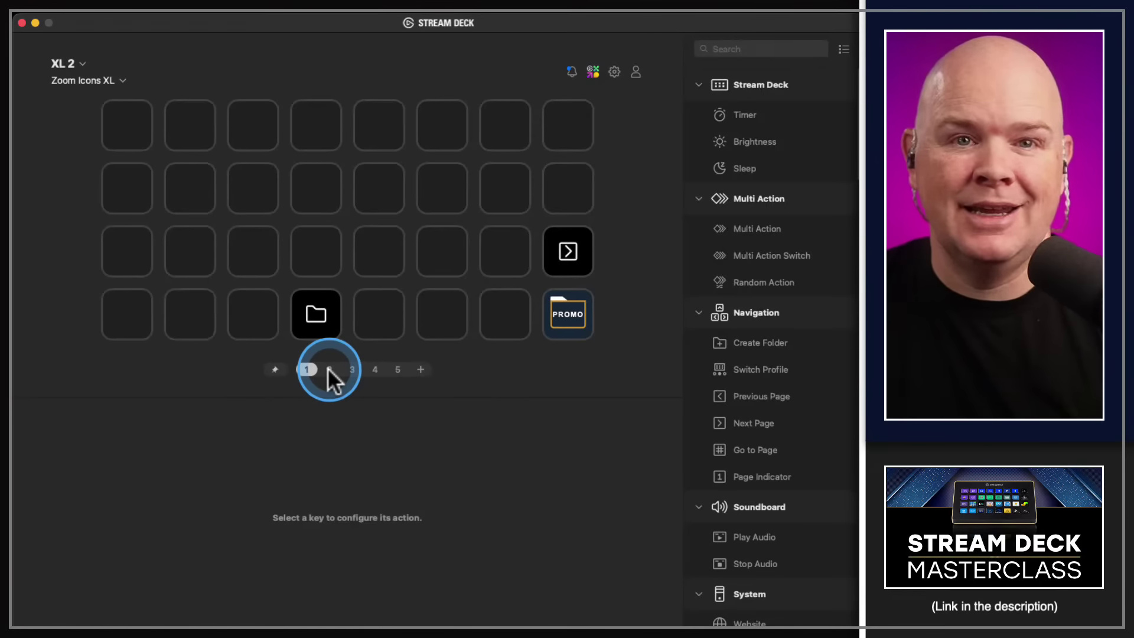
- Return to page 1 of the TOT-Record profile, review the PROMO folder's contents, and exit the folder
mouse_move(328, 369)
mouse_down()
mouse_move(300, 369)
mouse_move(331, 369)
mouse_up()
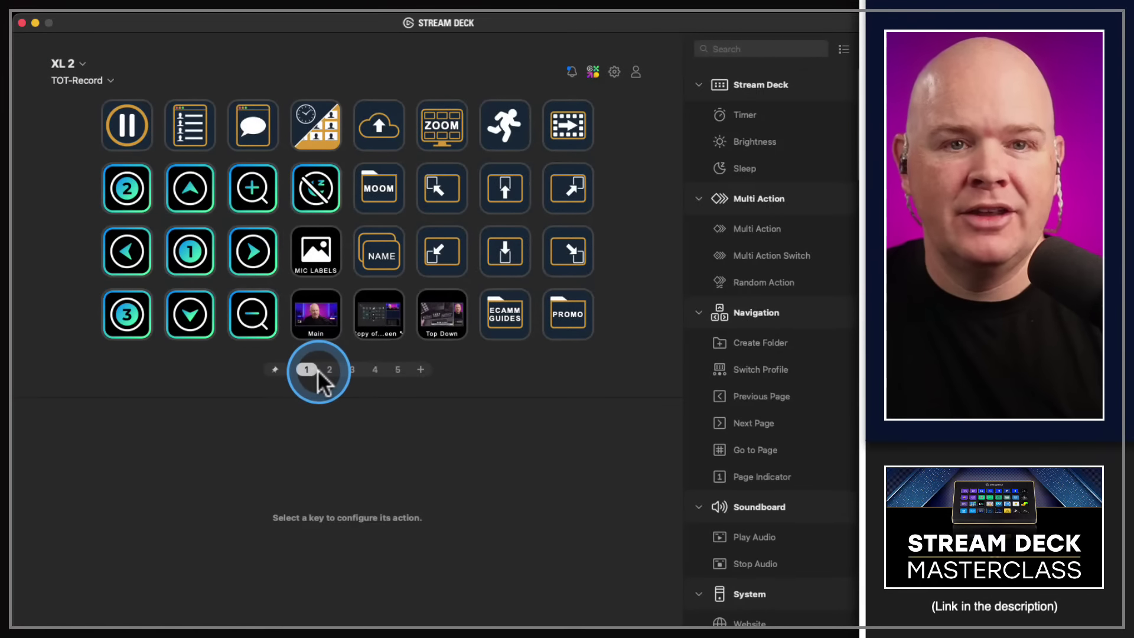
double_click(576, 313)
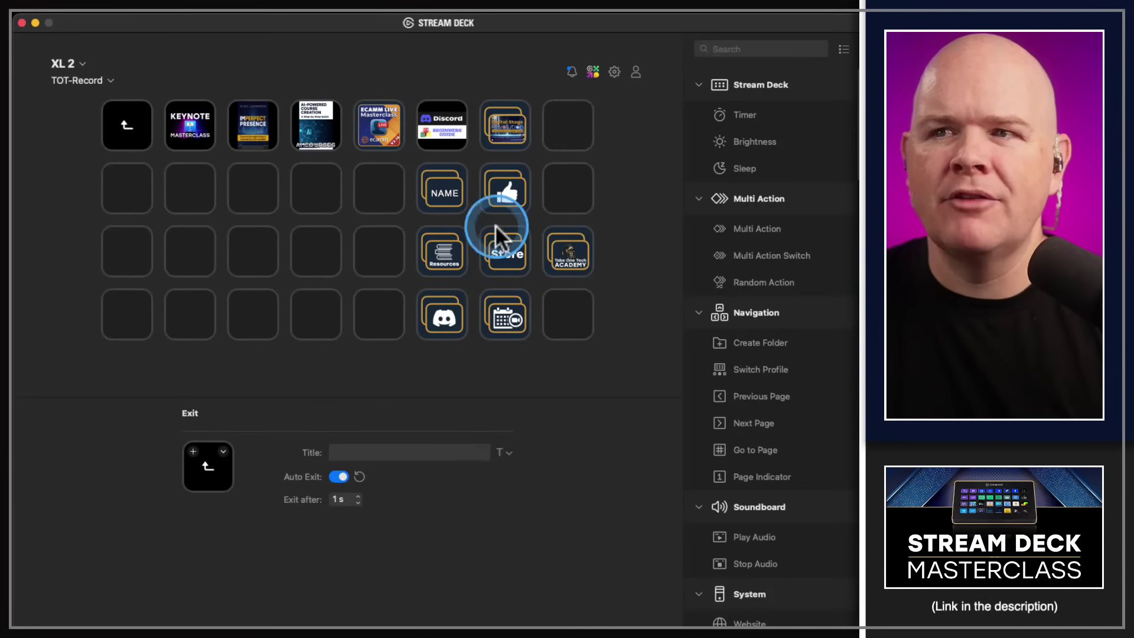
double_click(144, 140)
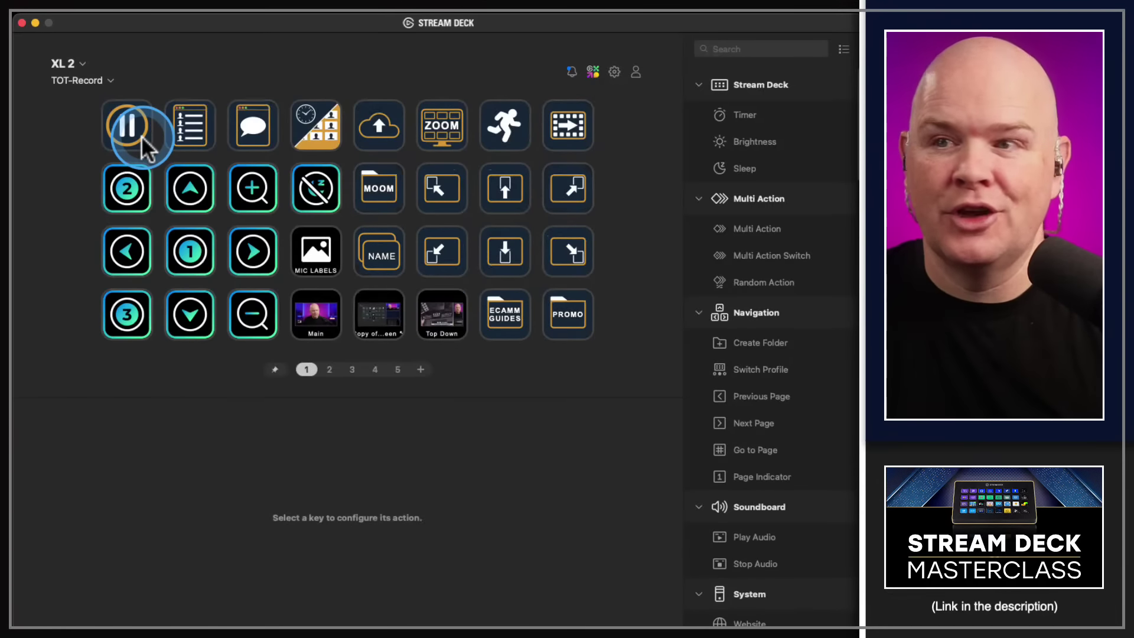
- Copy the PROMO folder from page 1, paste it as a new page in position 2, and compare it with page 1
right_click(564, 317)
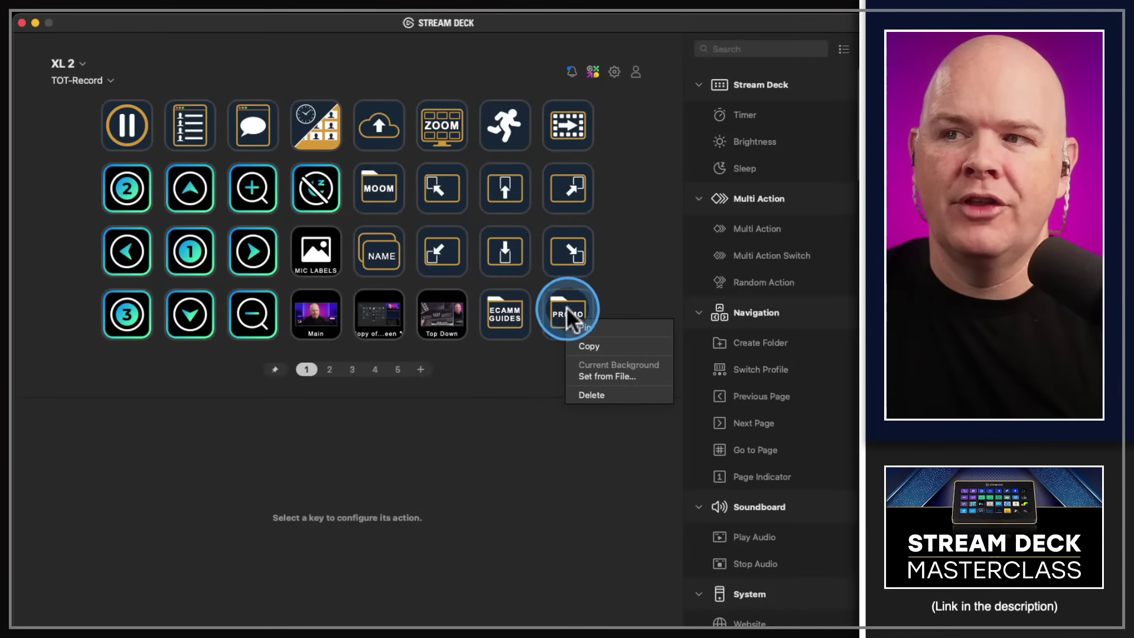
right_click(571, 301)
right_click(571, 304)
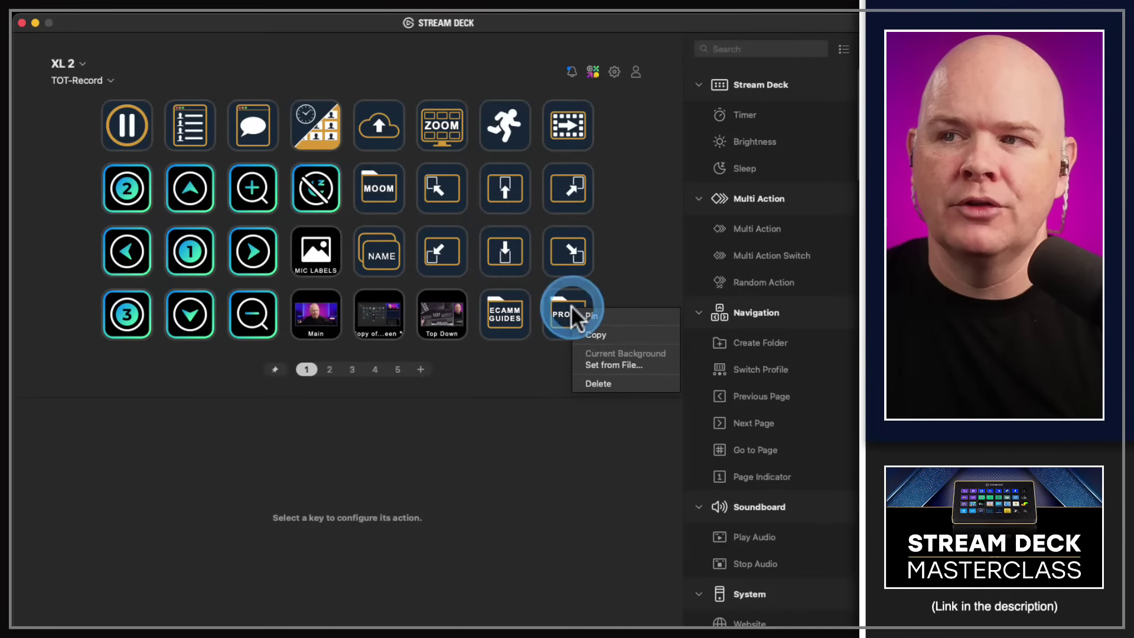
click(594, 334)
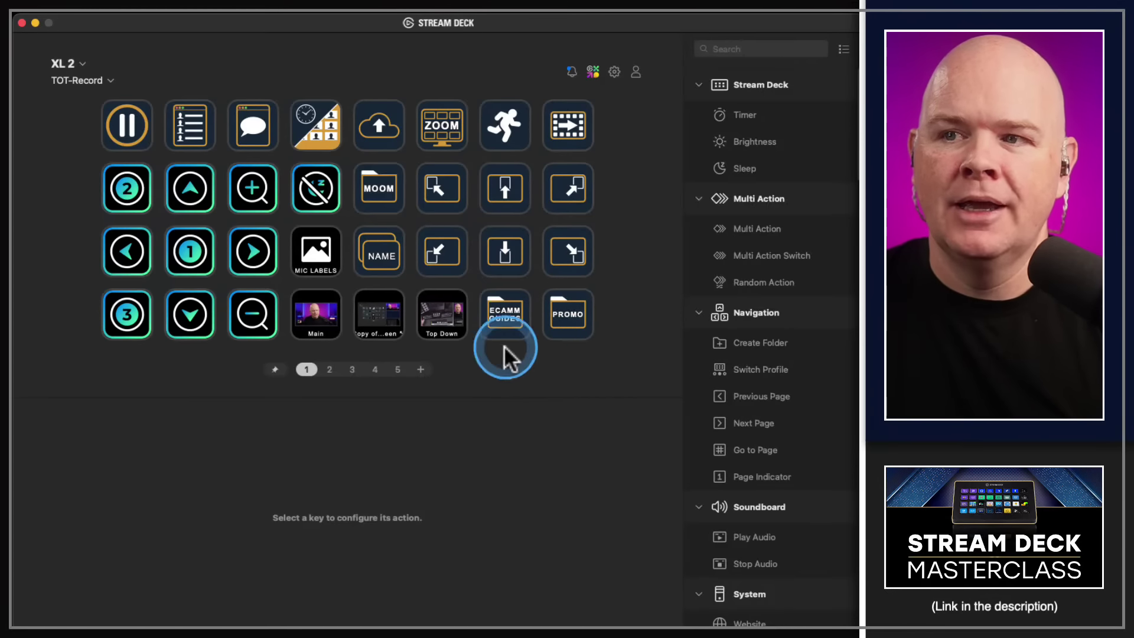
right_click(328, 368)
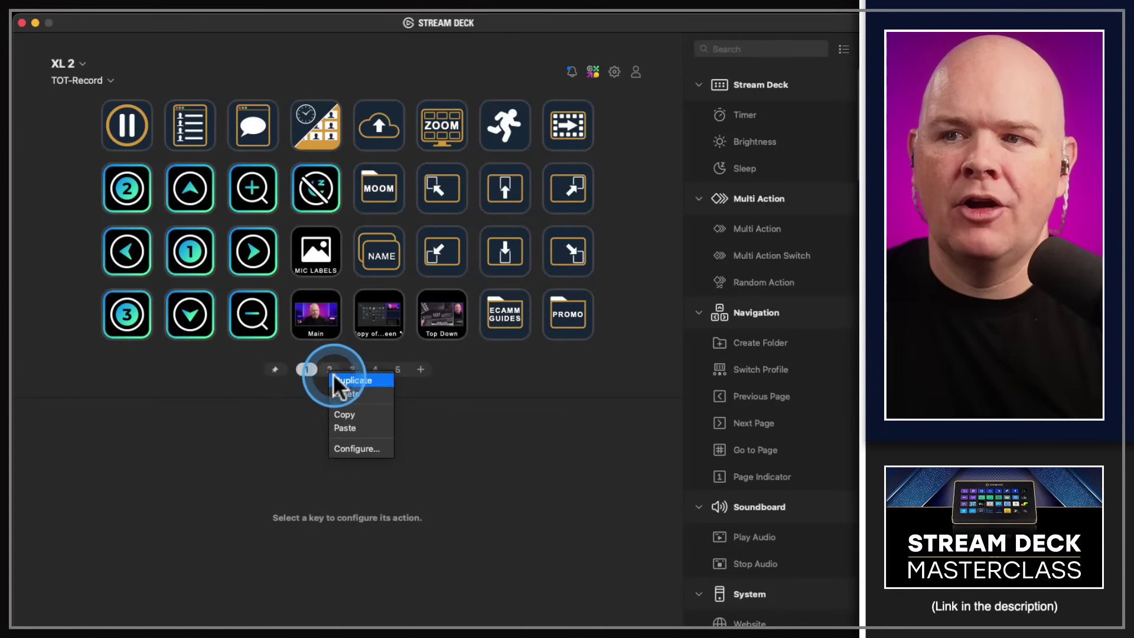
click(352, 427)
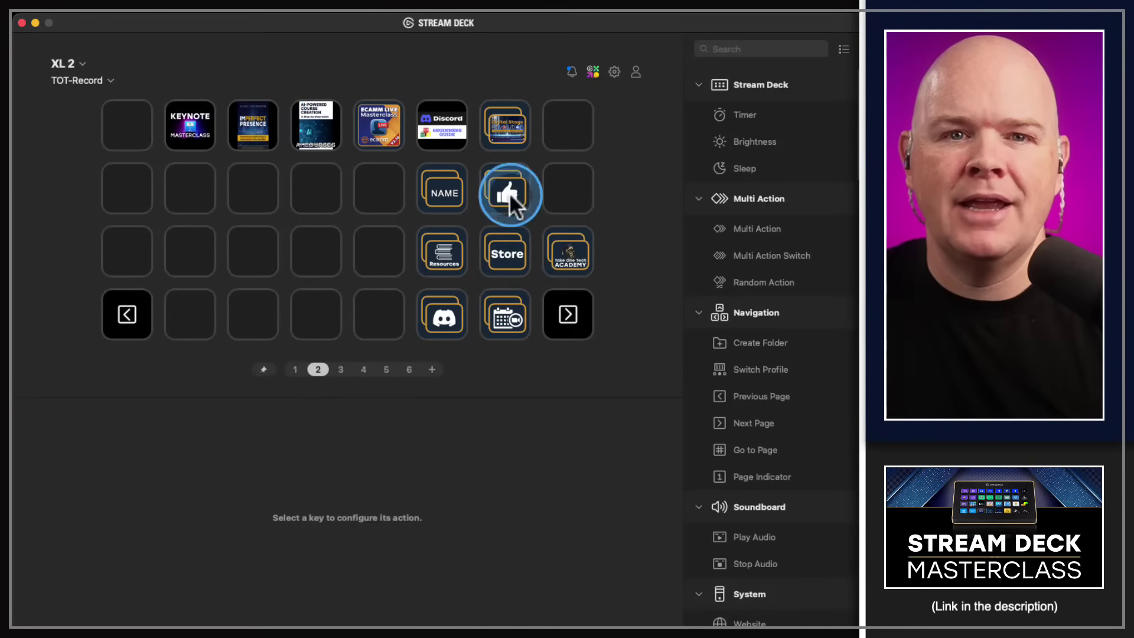
click(296, 369)
click(317, 369)
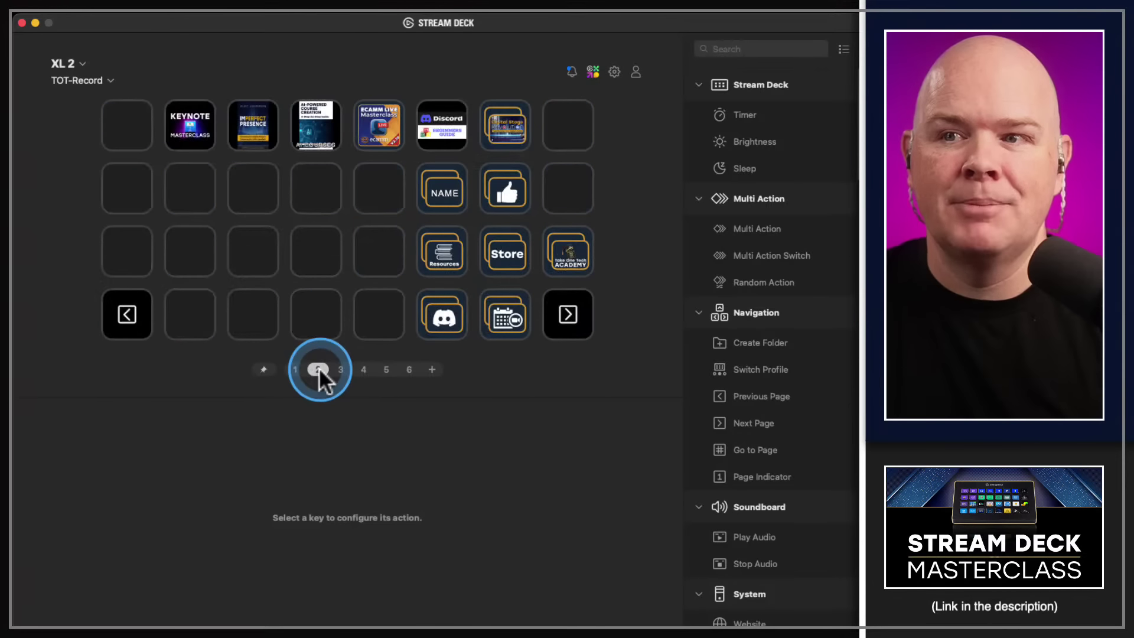
- Copy page 1, paste it as a folder on page 3 in the second row's column 4, and open that folder
click(295, 369)
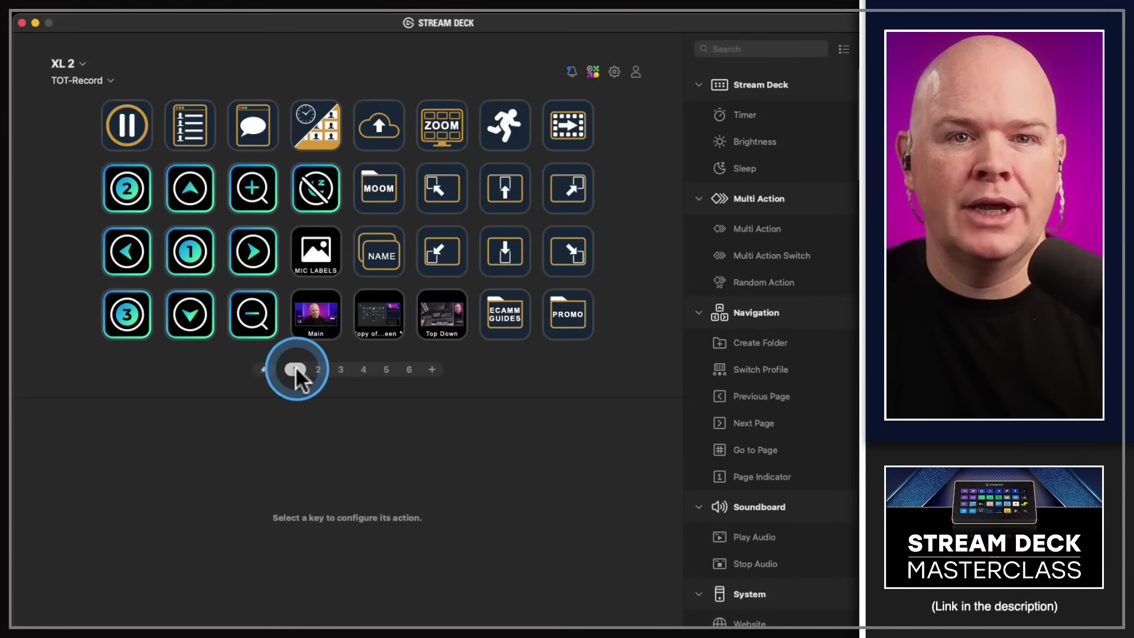
right_click(295, 367)
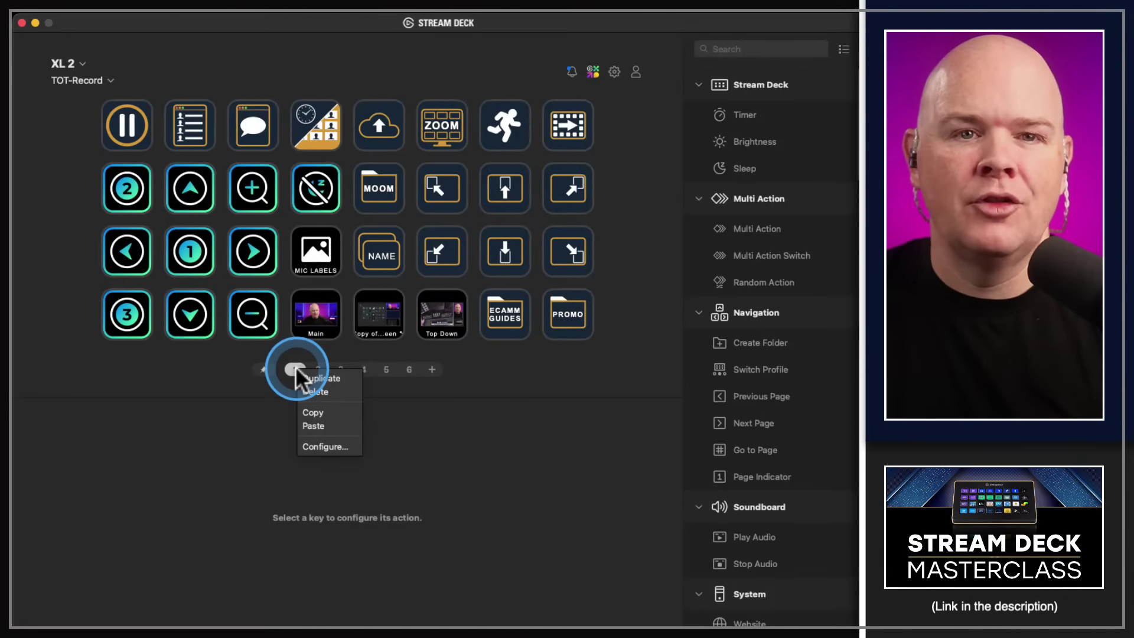
click(309, 407)
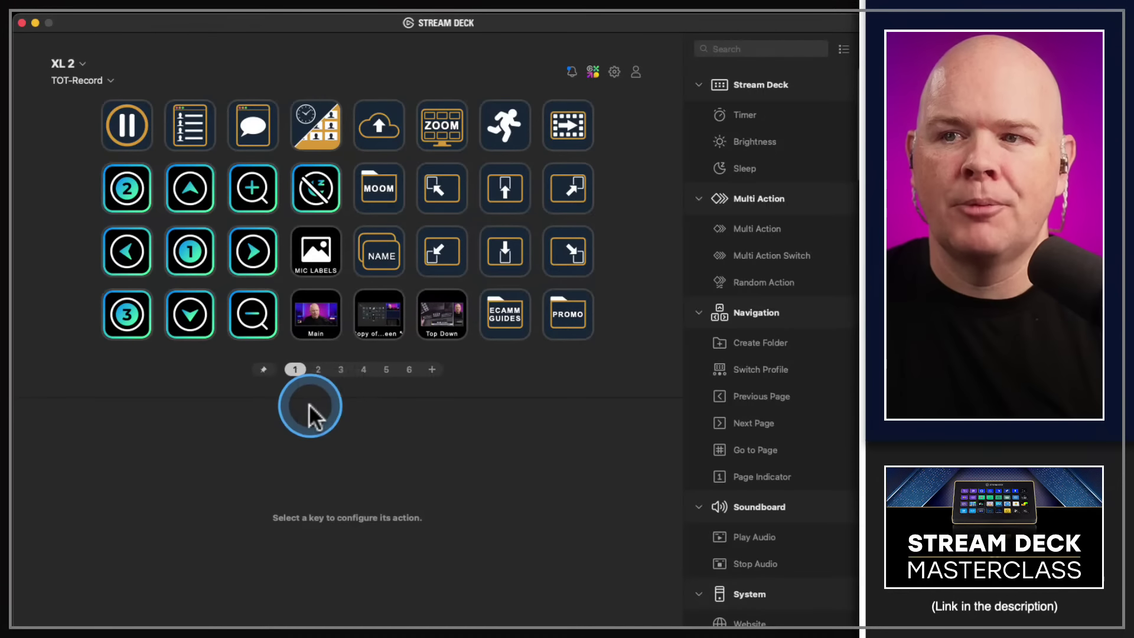
click(318, 369)
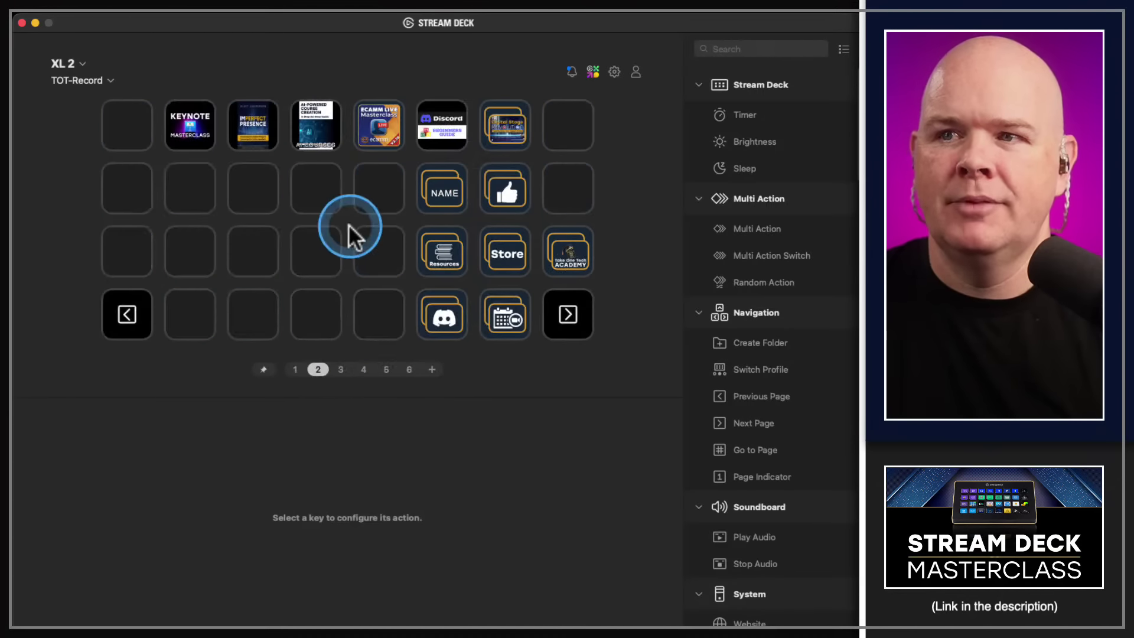
click(341, 369)
right_click(308, 184)
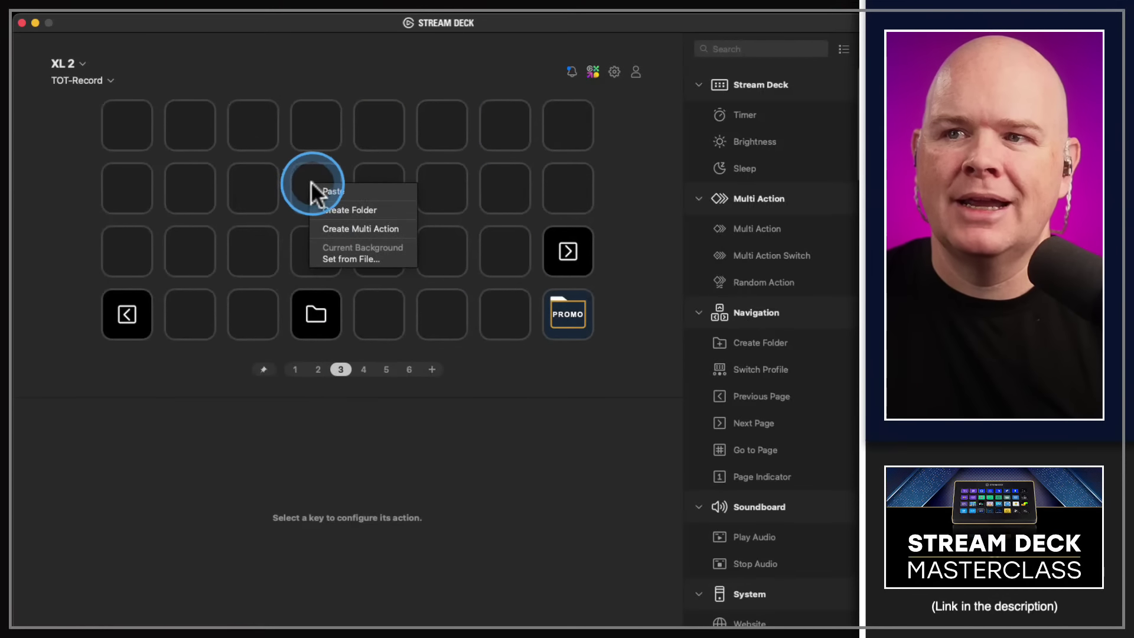
click(353, 190)
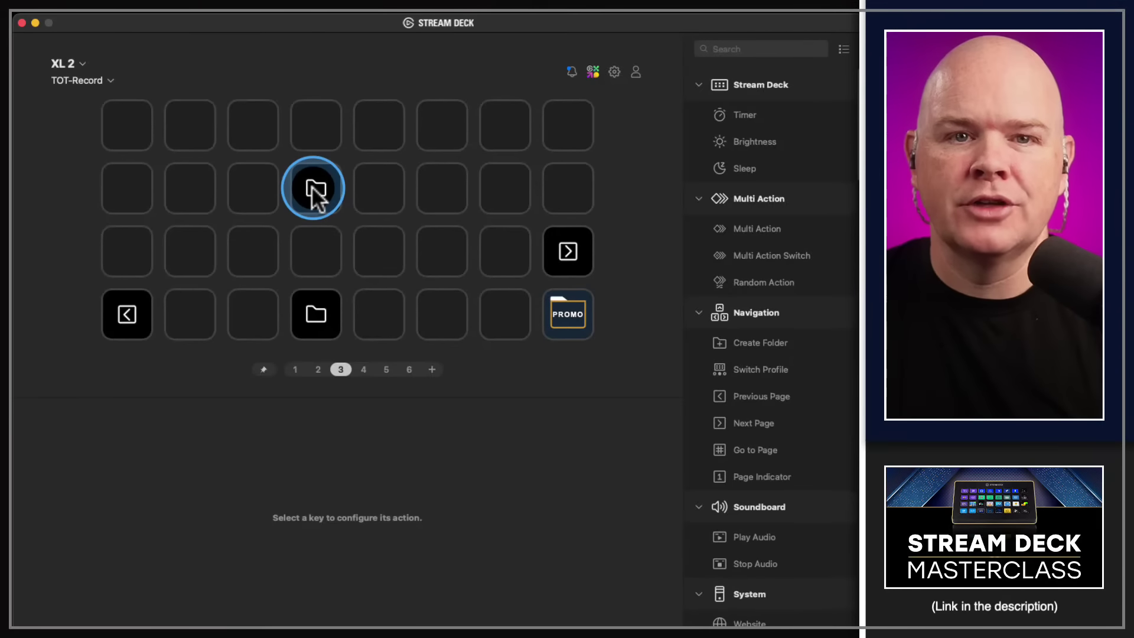
double_click(316, 189)
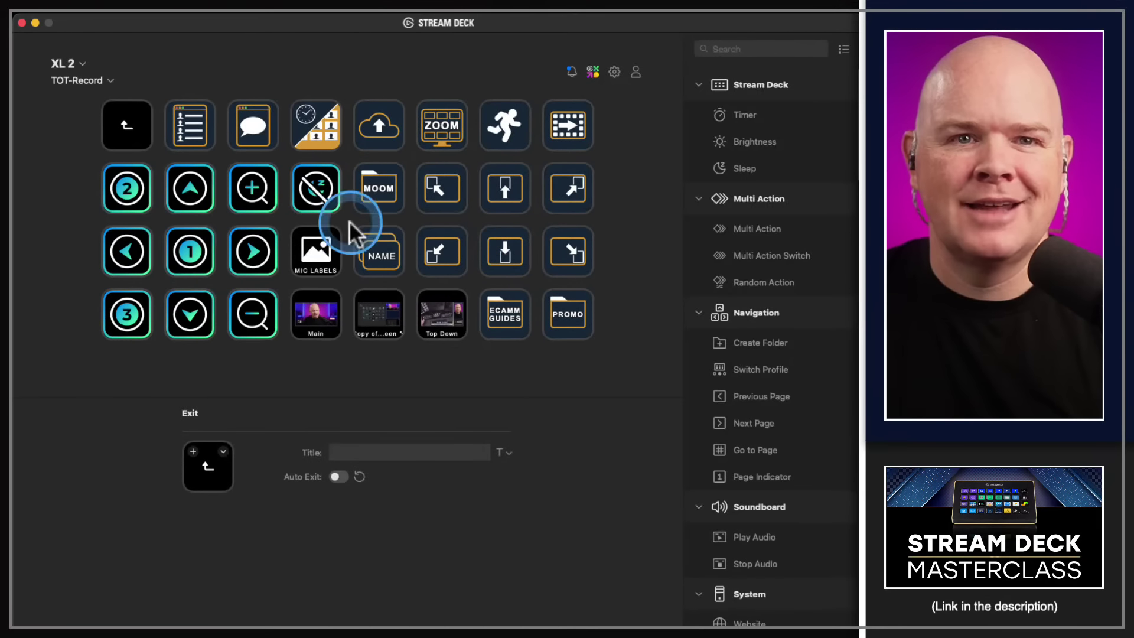
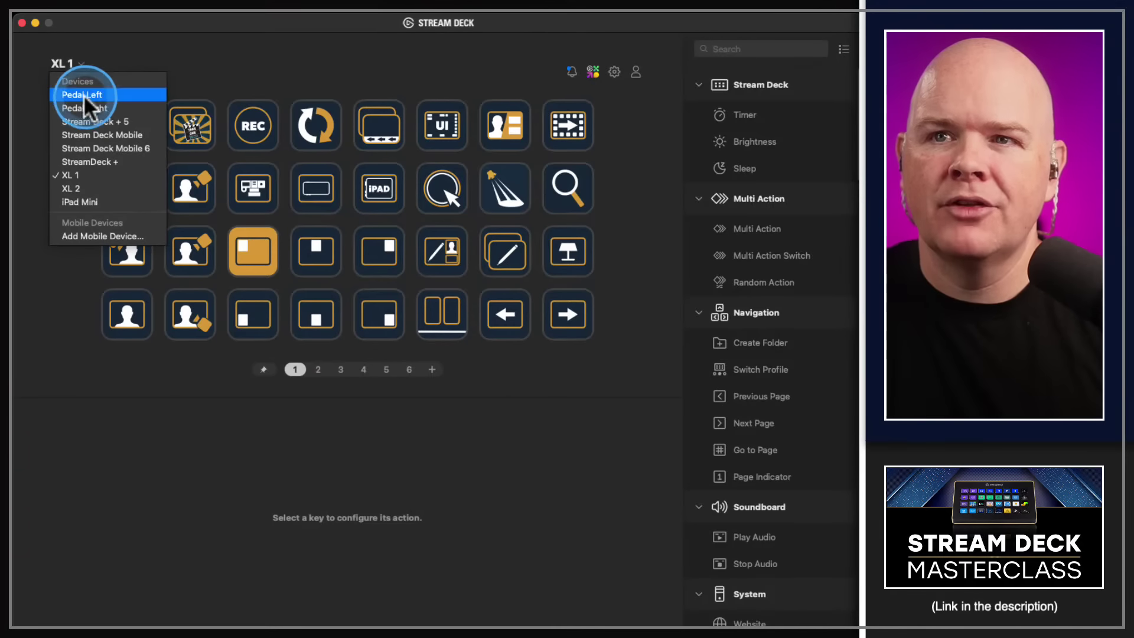
- Switch to the XL 2 device, exit the open folder, and add a new empty page to the profile
click(90, 187)
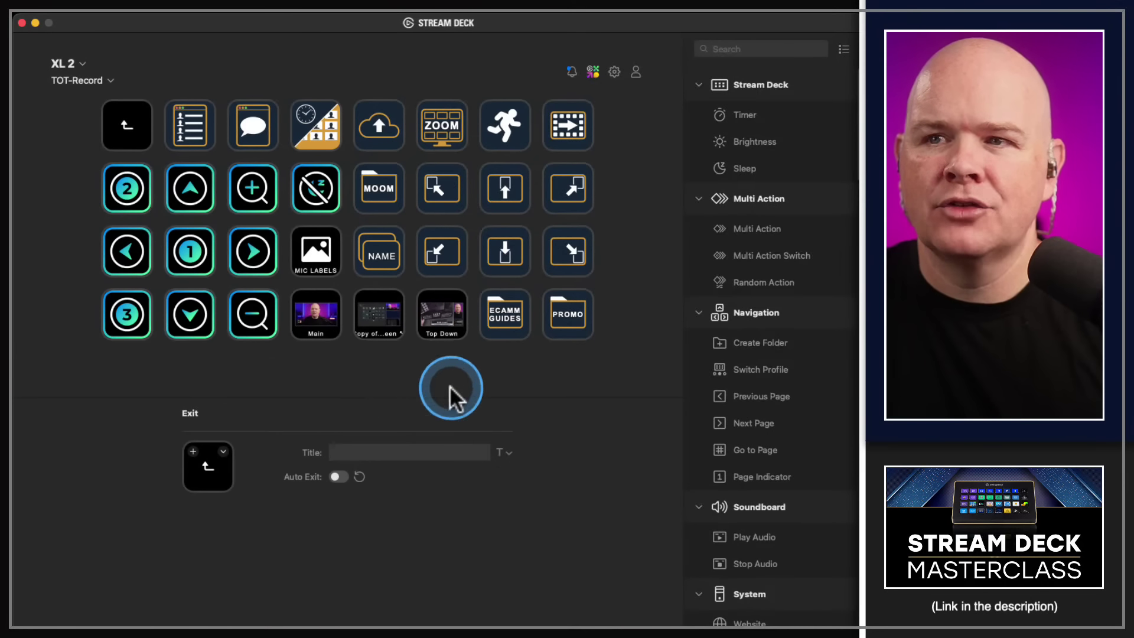
double_click(130, 127)
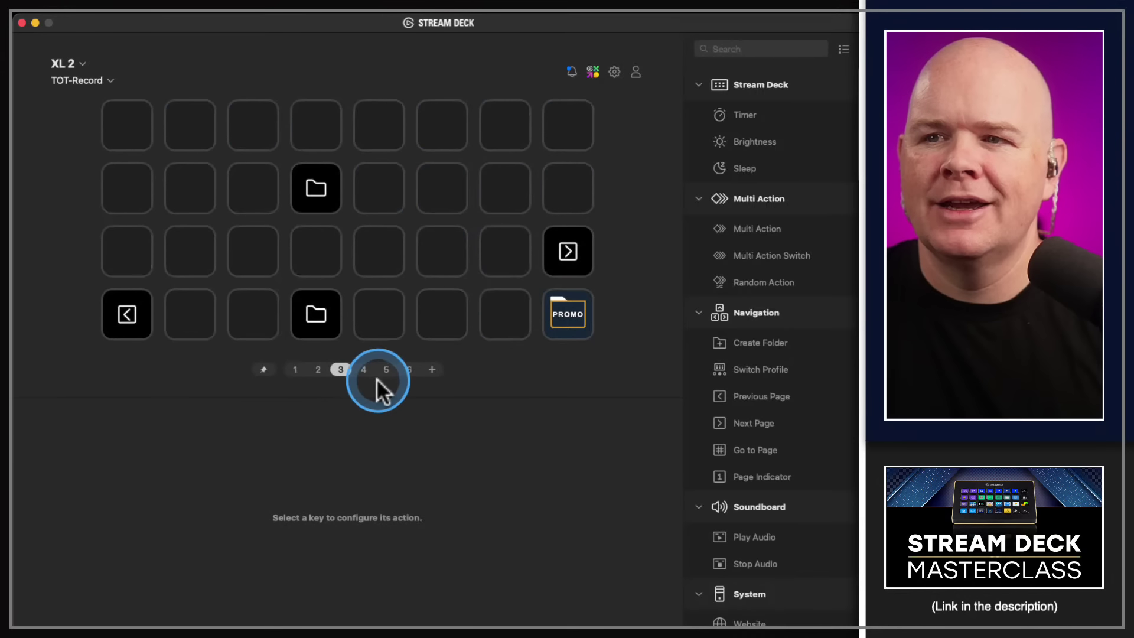
click(432, 369)
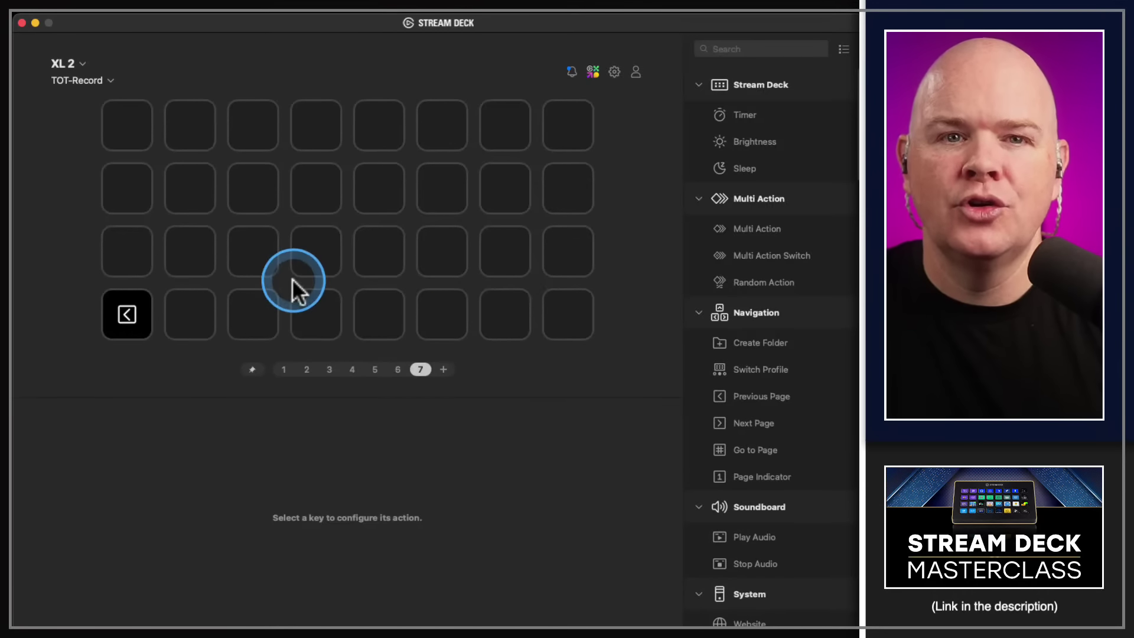
- Set the orange light-burst image from a file as page 7's background
right_click(311, 257)
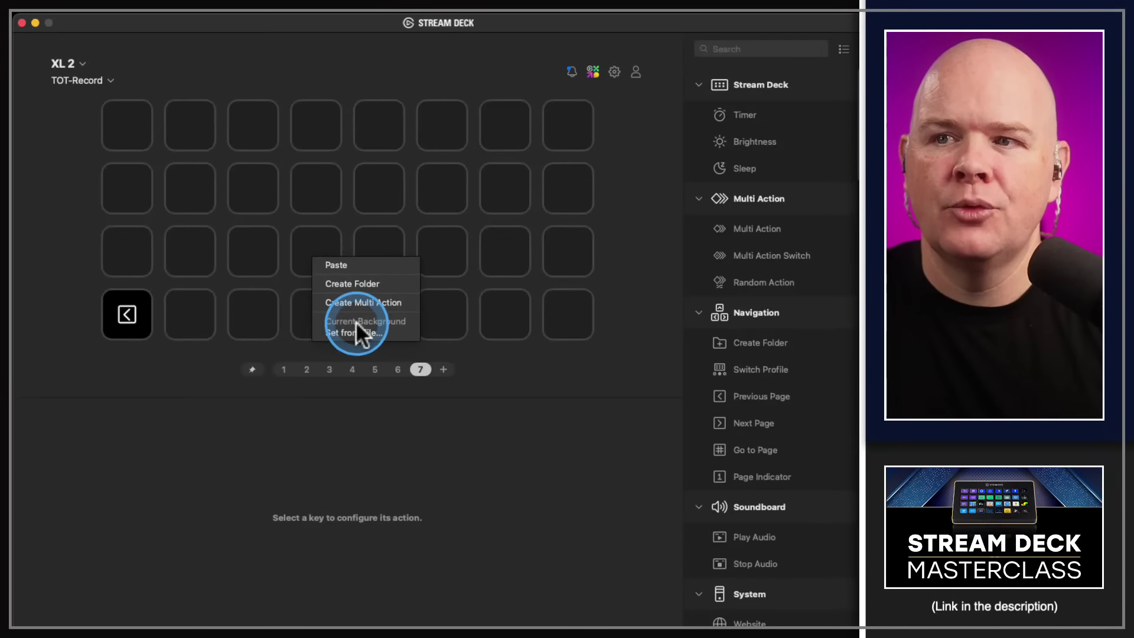
click(372, 333)
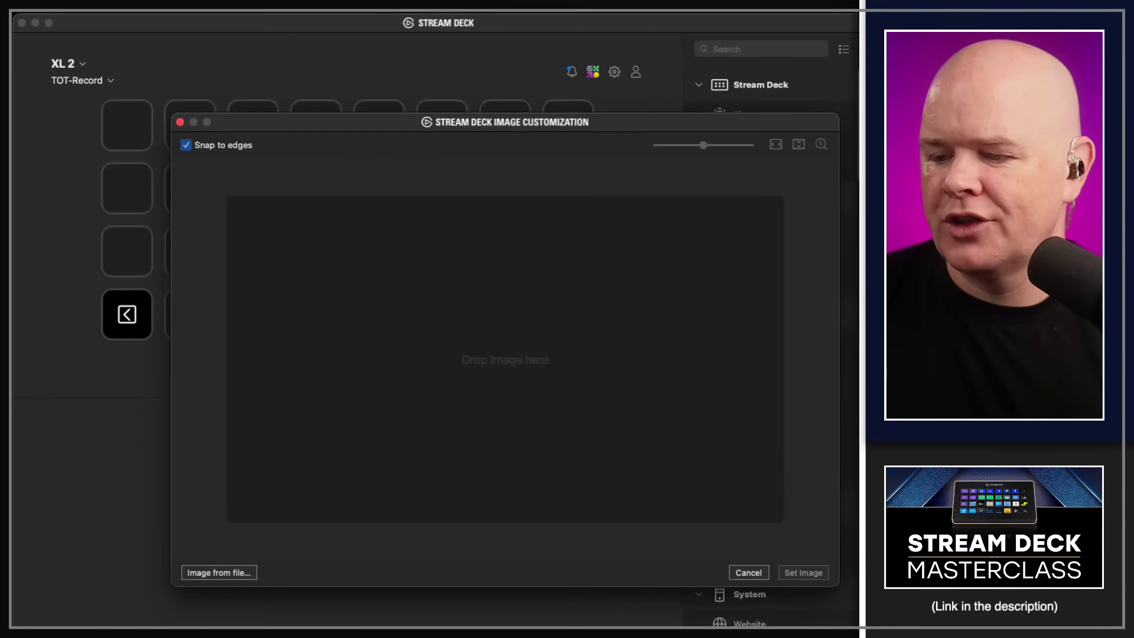
key(super+Tab)
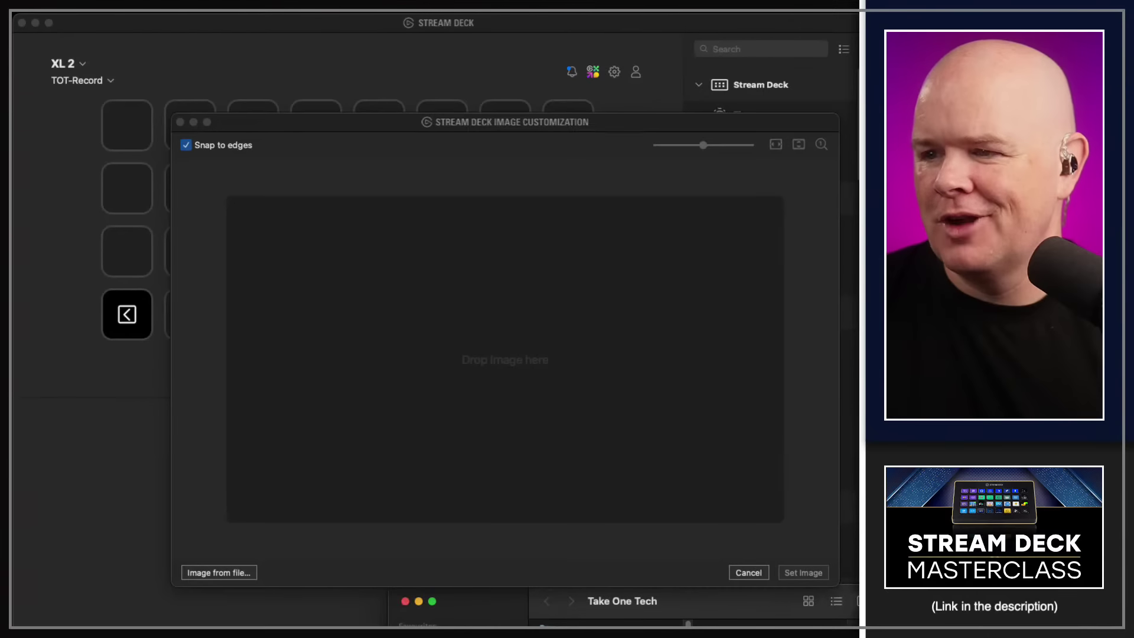
drag(698, 593, 698, 636)
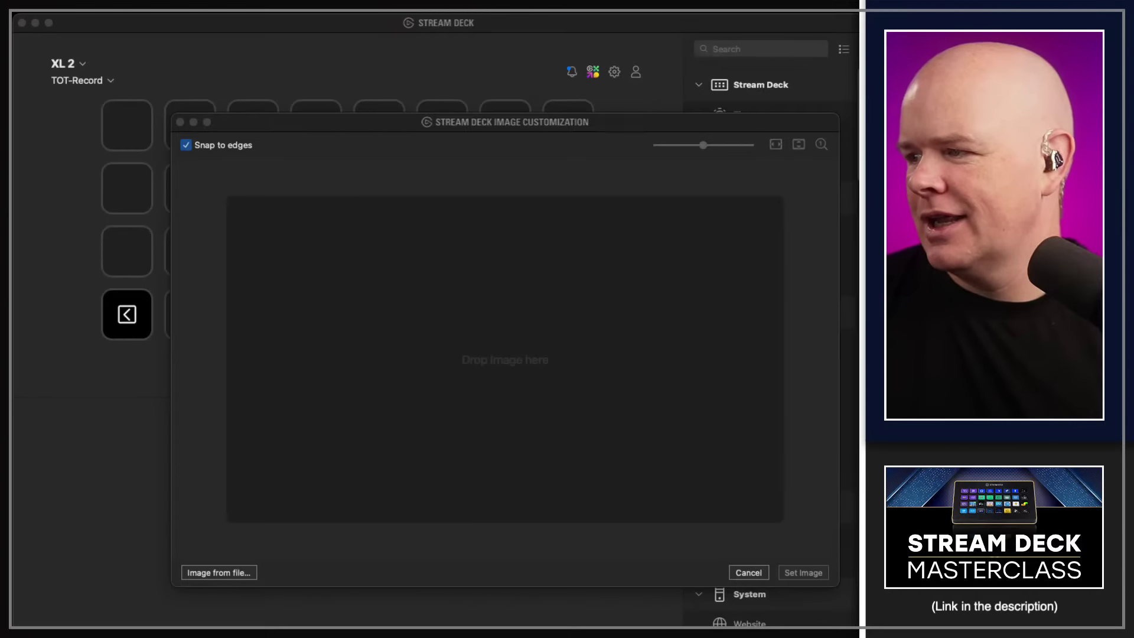
drag(378, 635, 856, 567)
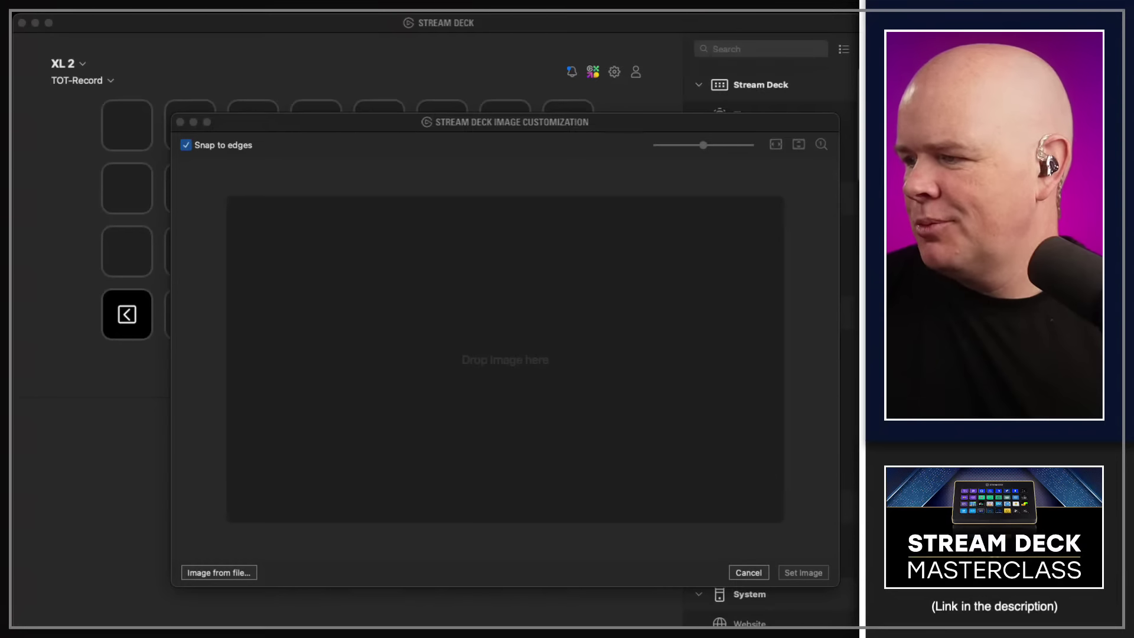
drag(567, 635, 523, 355)
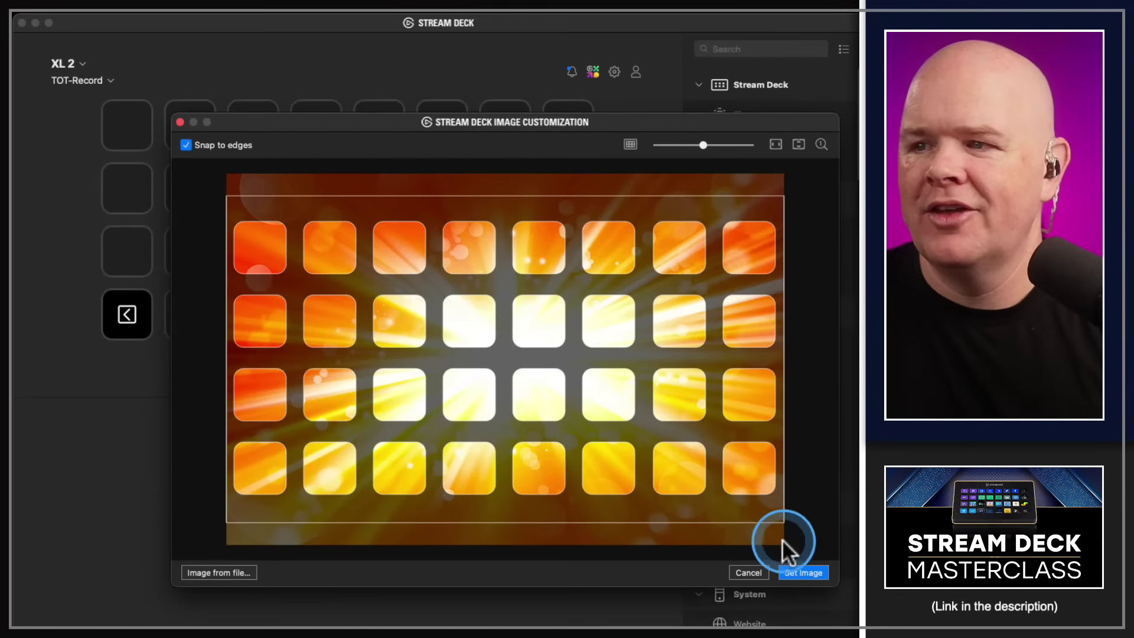
click(799, 572)
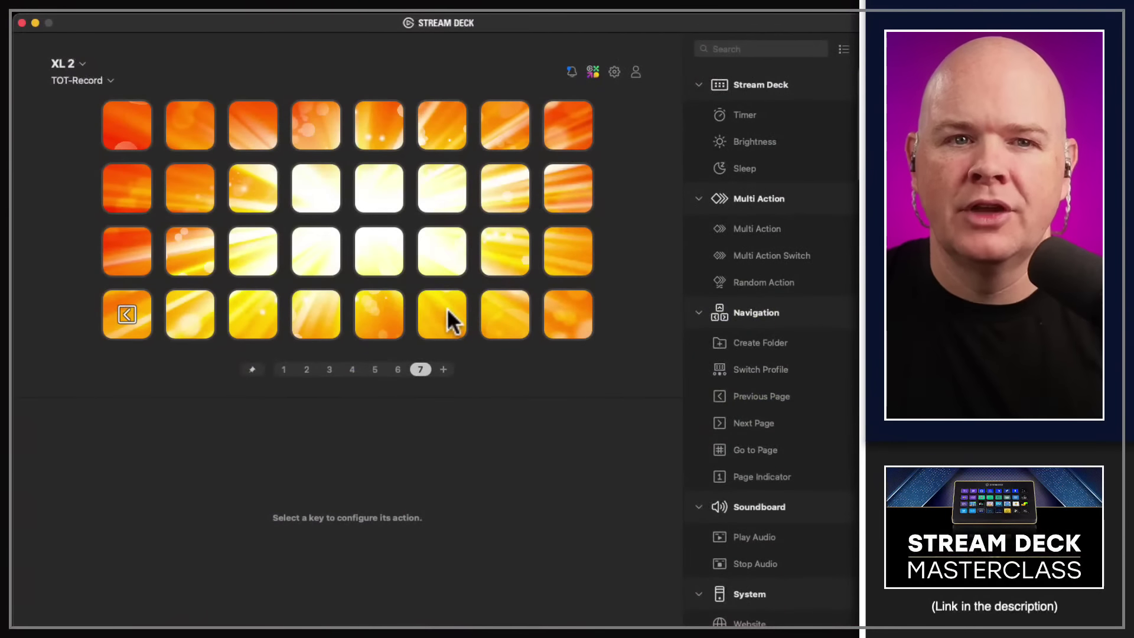
- Add a Timer action to the last key in page 7's second row
click(441, 307)
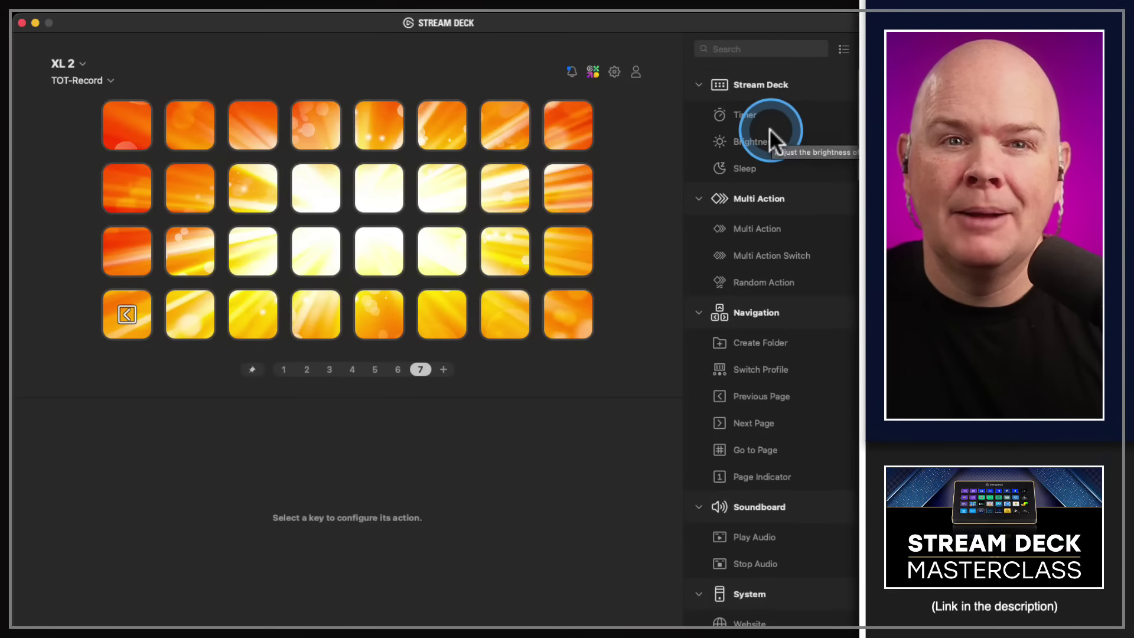
drag(732, 116, 558, 183)
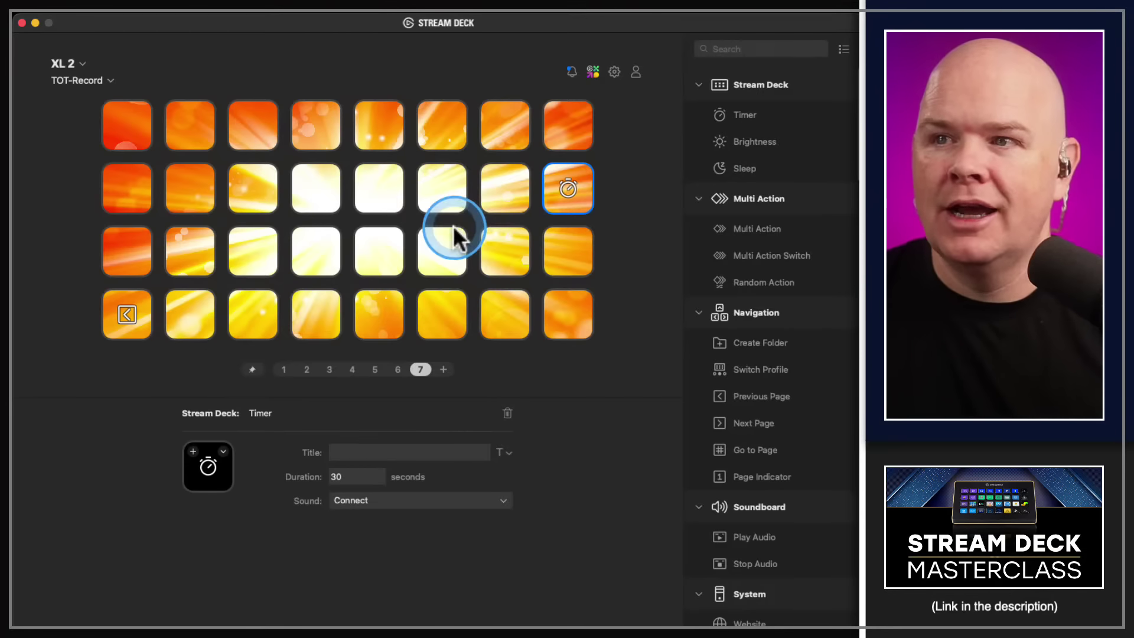
- Reset page 7's background to default and set the dark blue geometric image as its new background
right_click(442, 253)
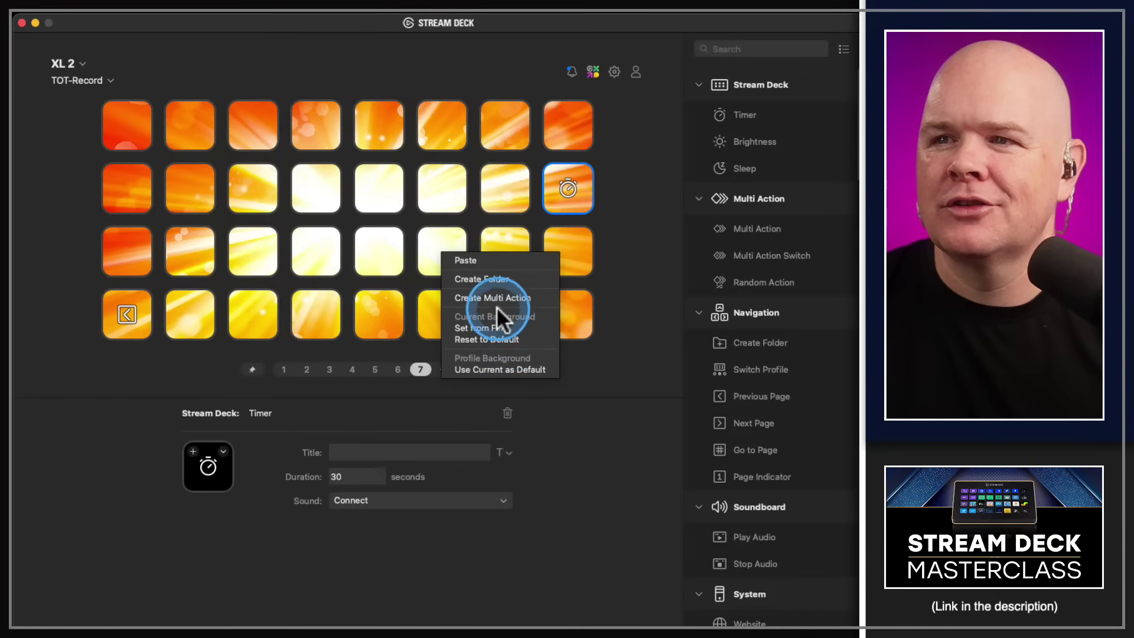
click(501, 338)
right_click(498, 205)
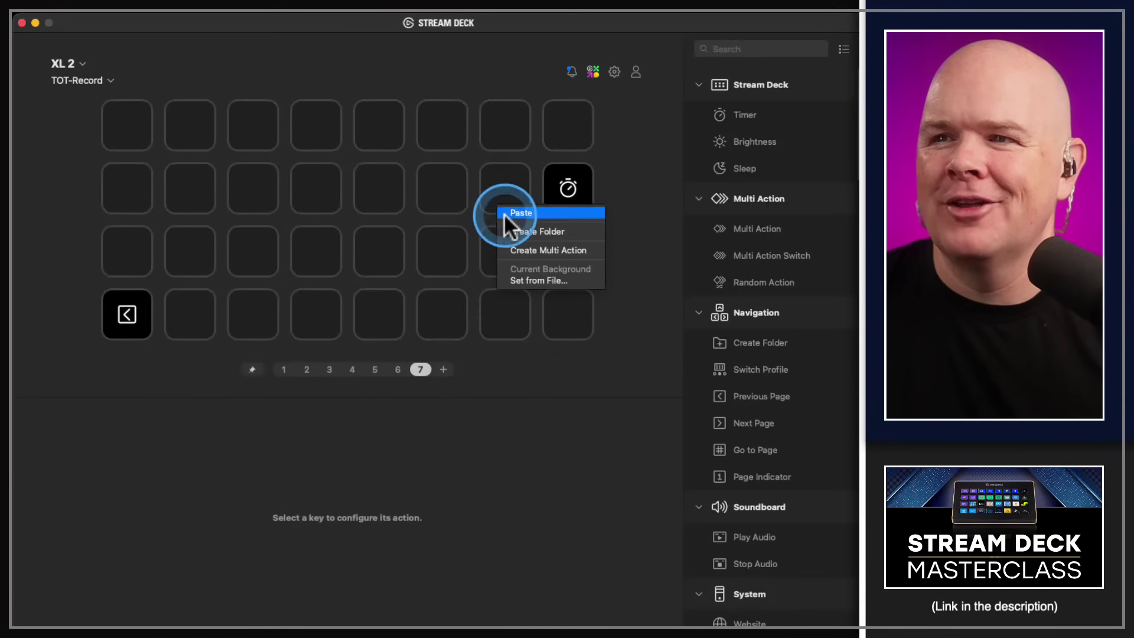
click(529, 280)
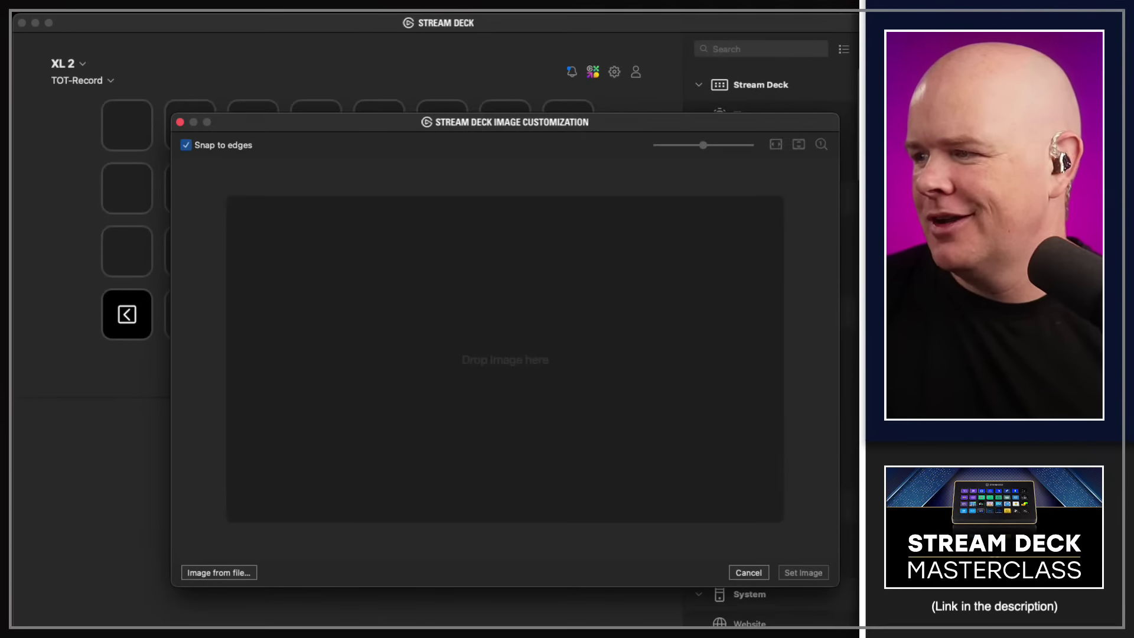
drag(859, 478, 673, 437)
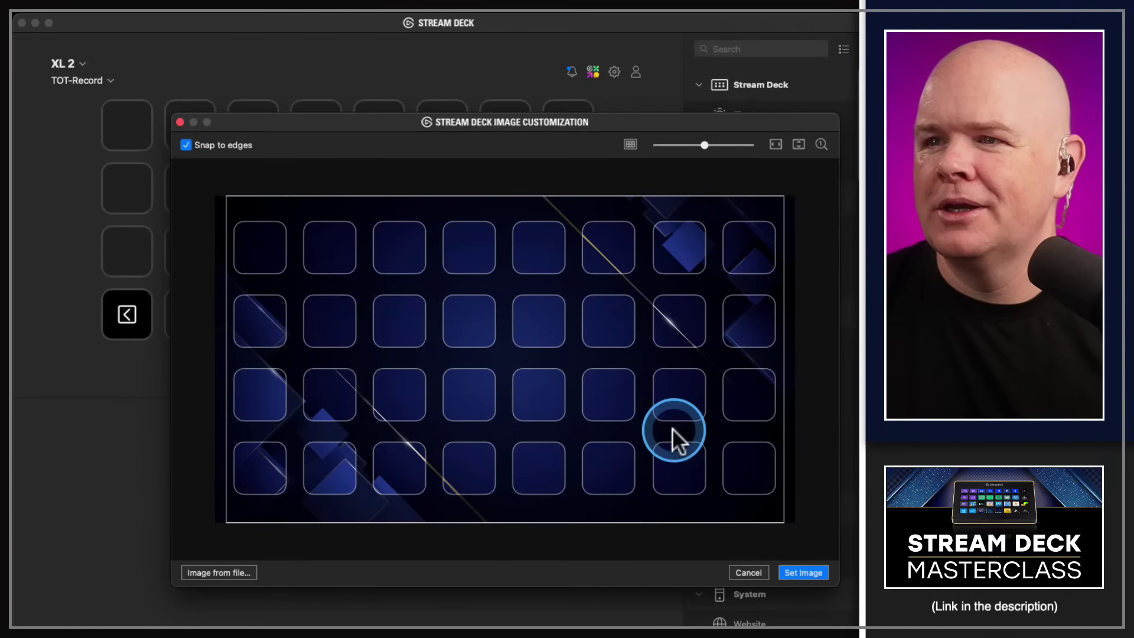
click(793, 570)
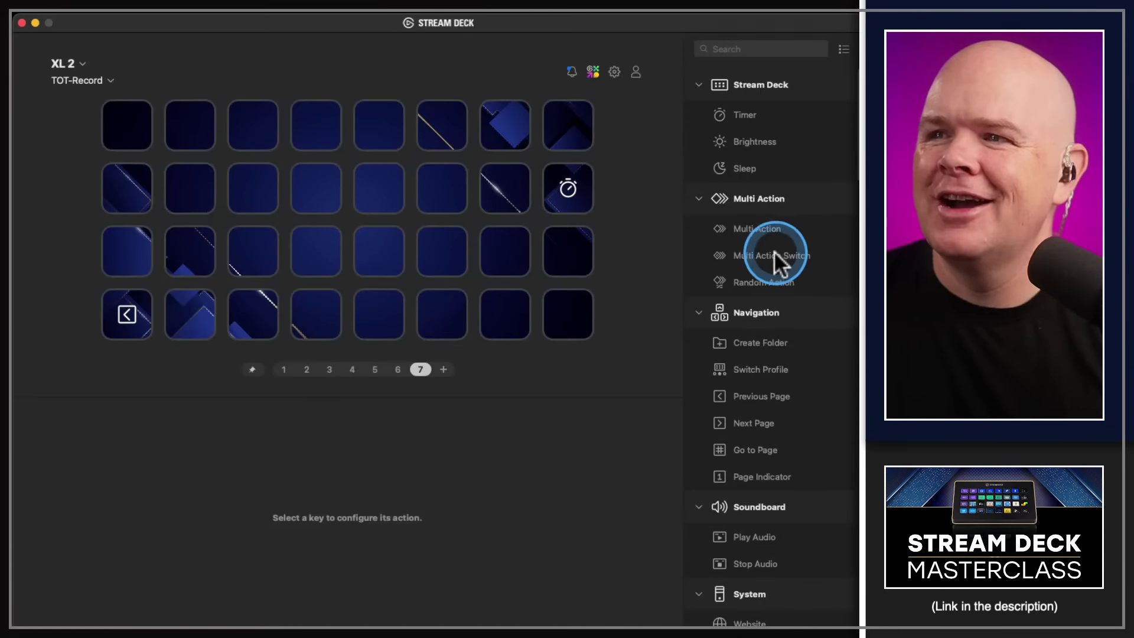
- Add a Multi Action Switch to page 7's third row, column 7, and copy page 1's down-arrow window key to page 7's second row, column 6
drag(778, 263, 491, 232)
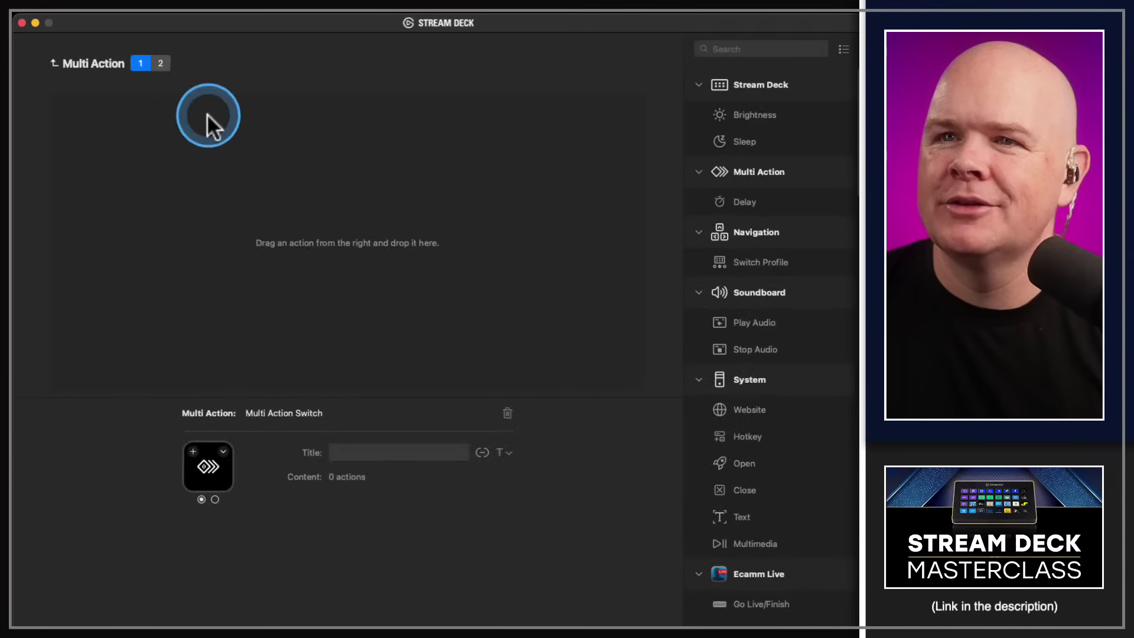
click(51, 62)
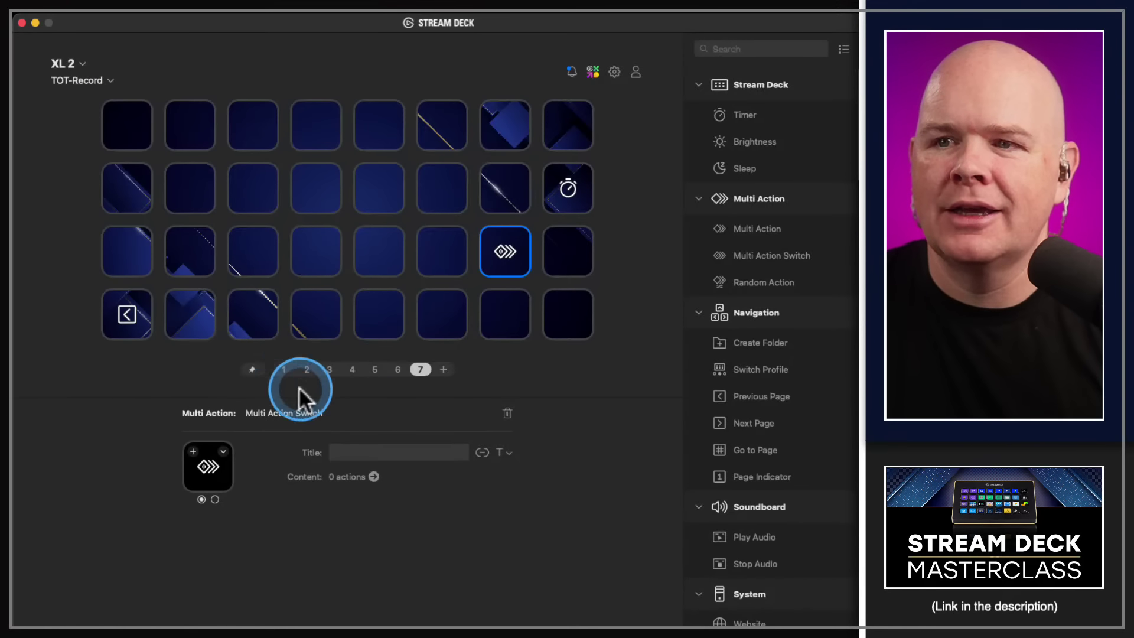
click(286, 370)
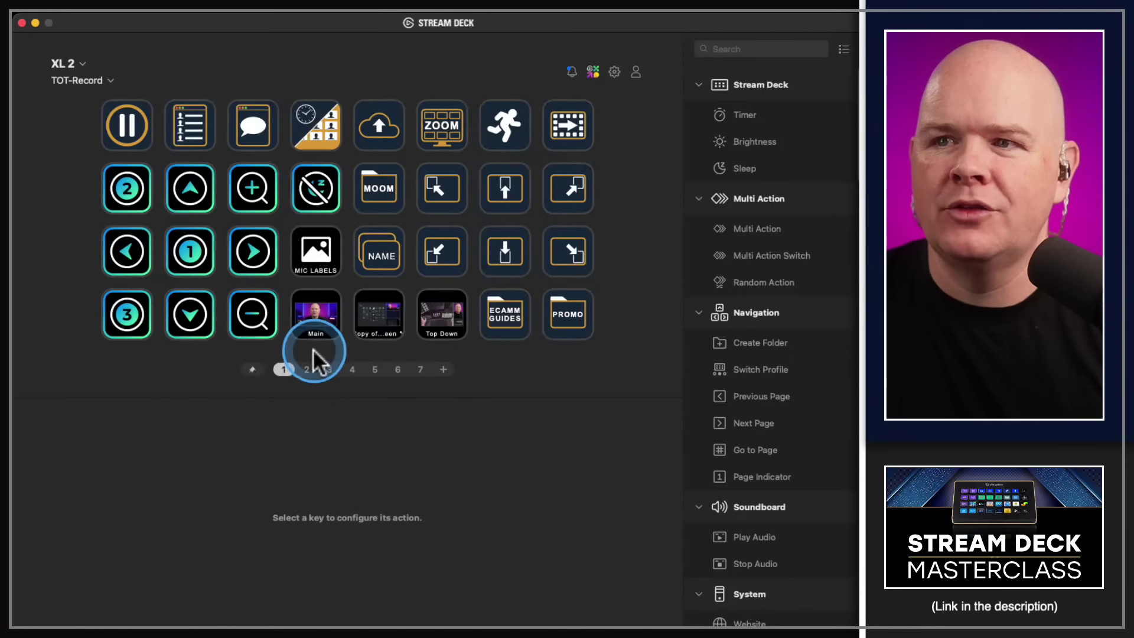
right_click(506, 254)
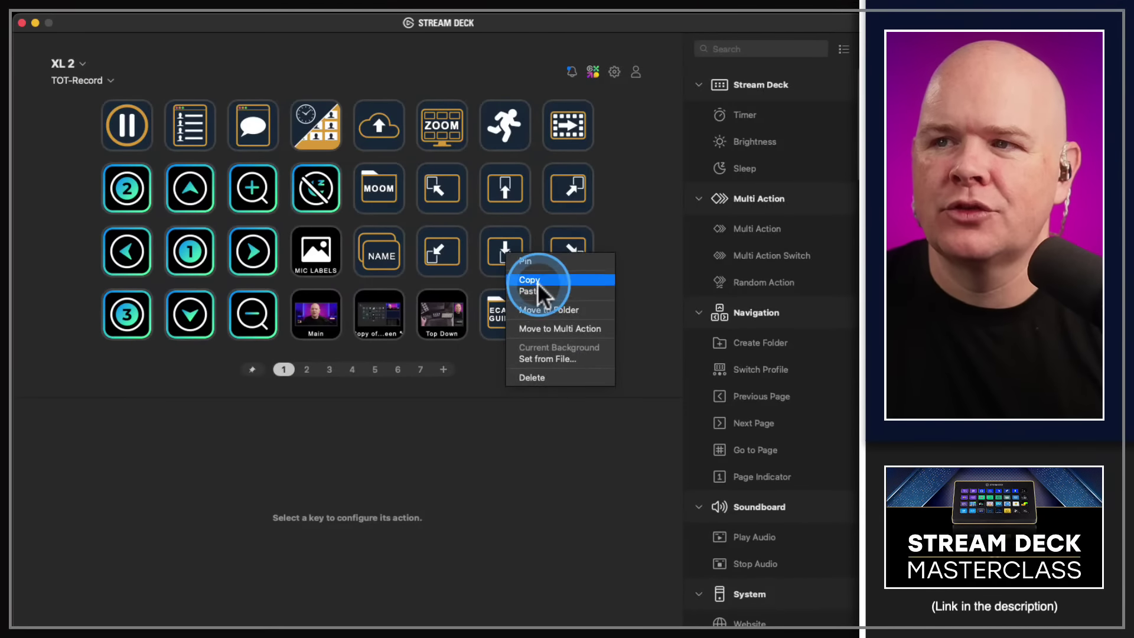
click(534, 284)
click(420, 369)
right_click(438, 192)
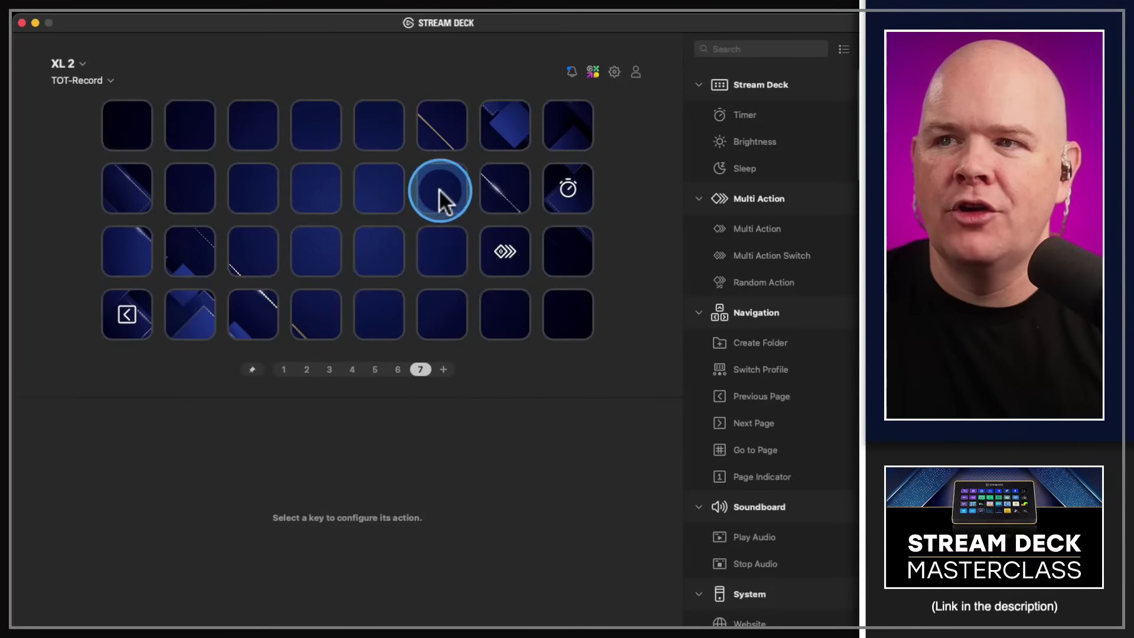
click(467, 202)
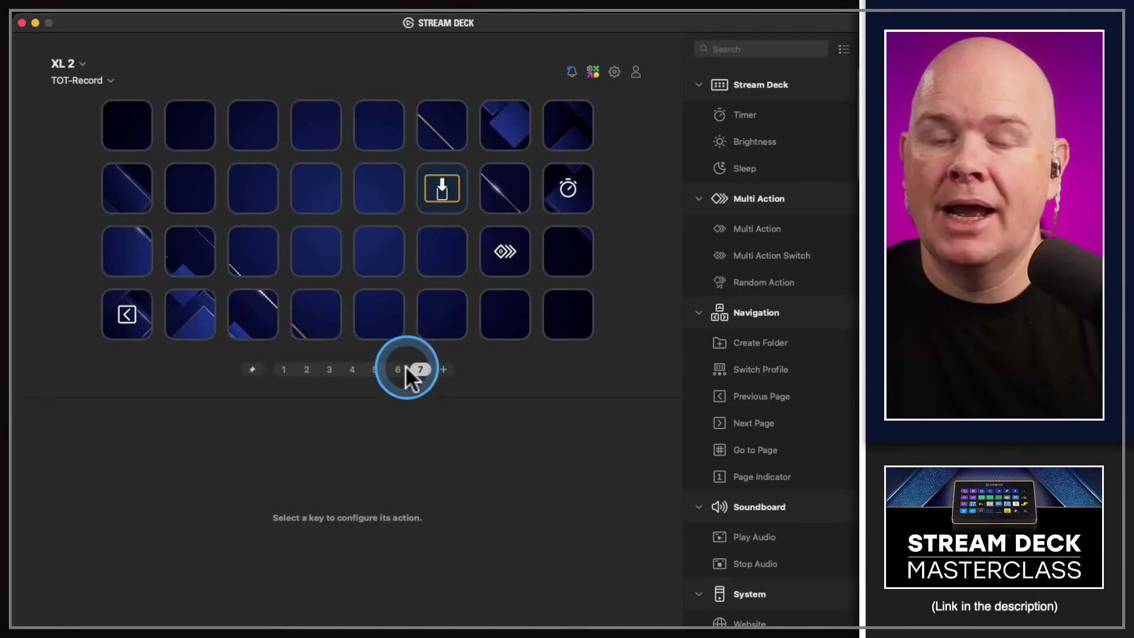
- Add an empty page 8, make page 7's background the profile default, and check it on pages 2, 7 and 8
click(443, 369)
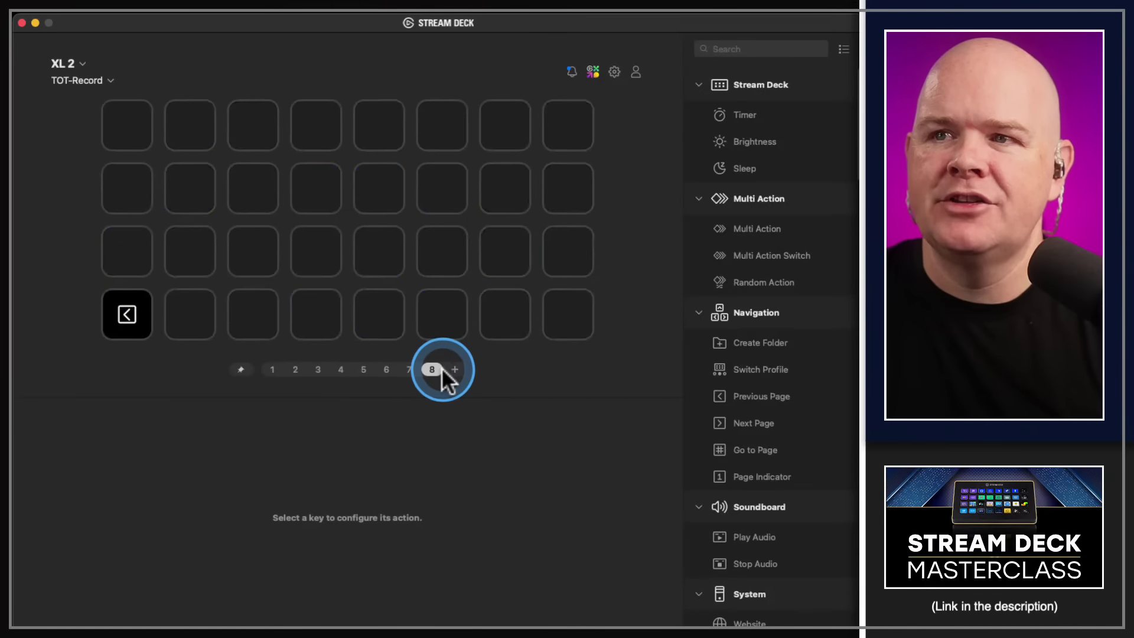
click(409, 370)
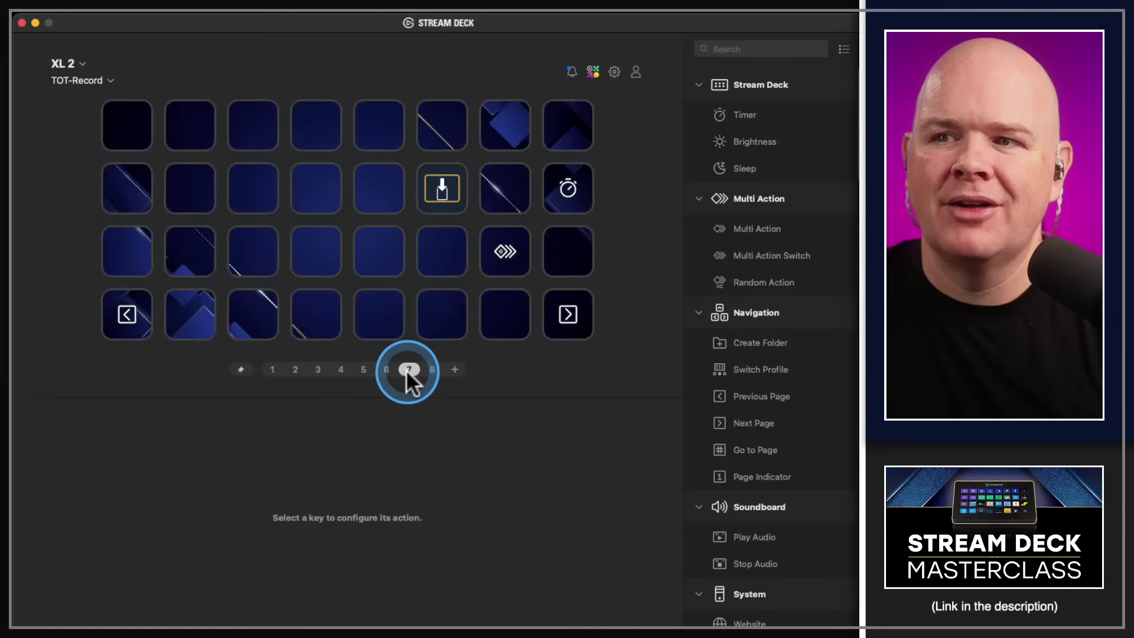
right_click(370, 250)
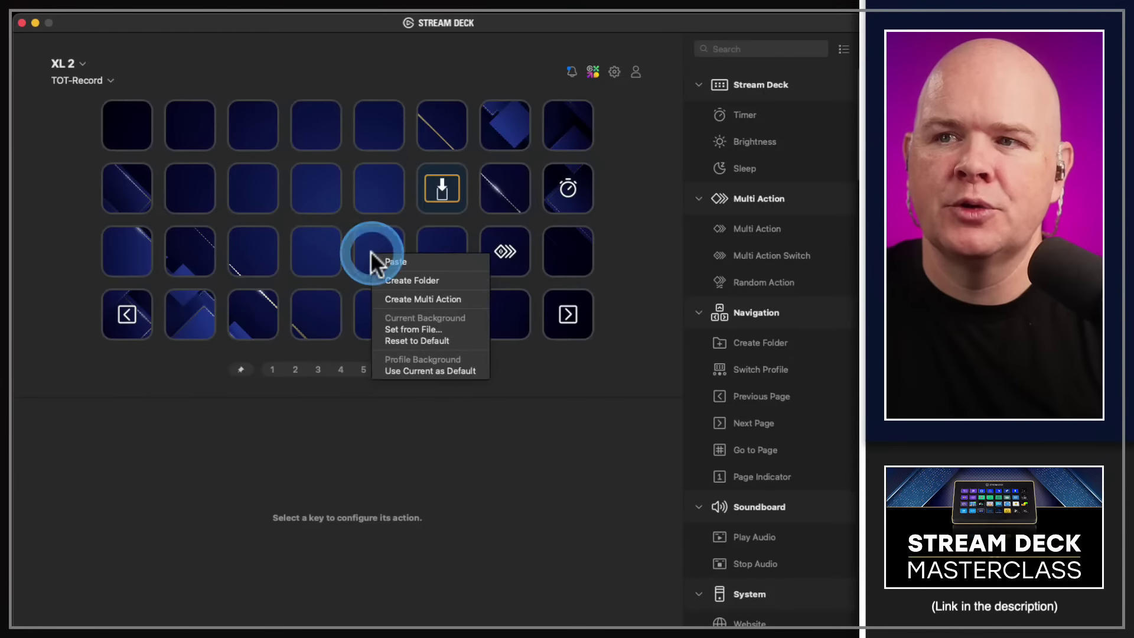
click(437, 368)
click(433, 367)
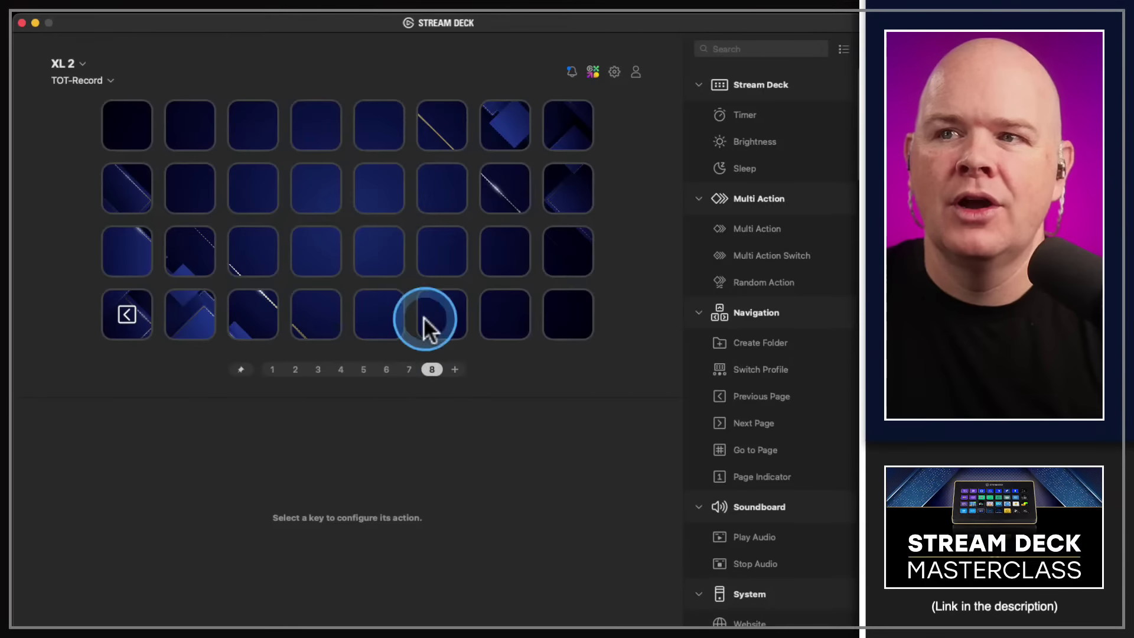
click(409, 369)
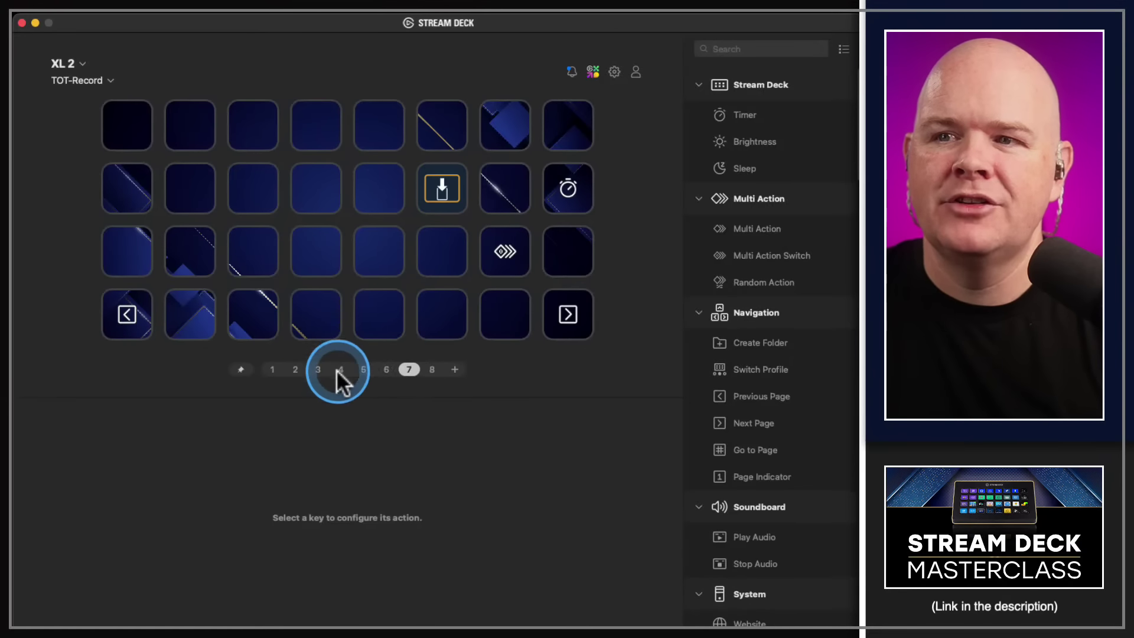
click(295, 369)
click(431, 369)
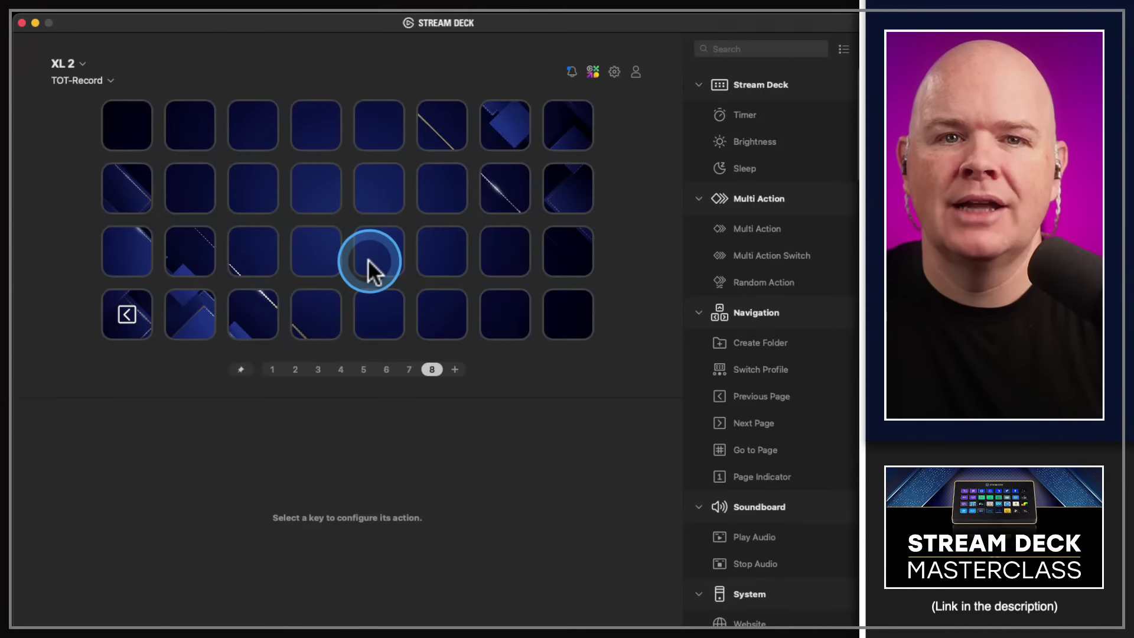
- Try to set the dark blue geometric image as the XL 2's custom standby screen in the advanced device settings
click(614, 71)
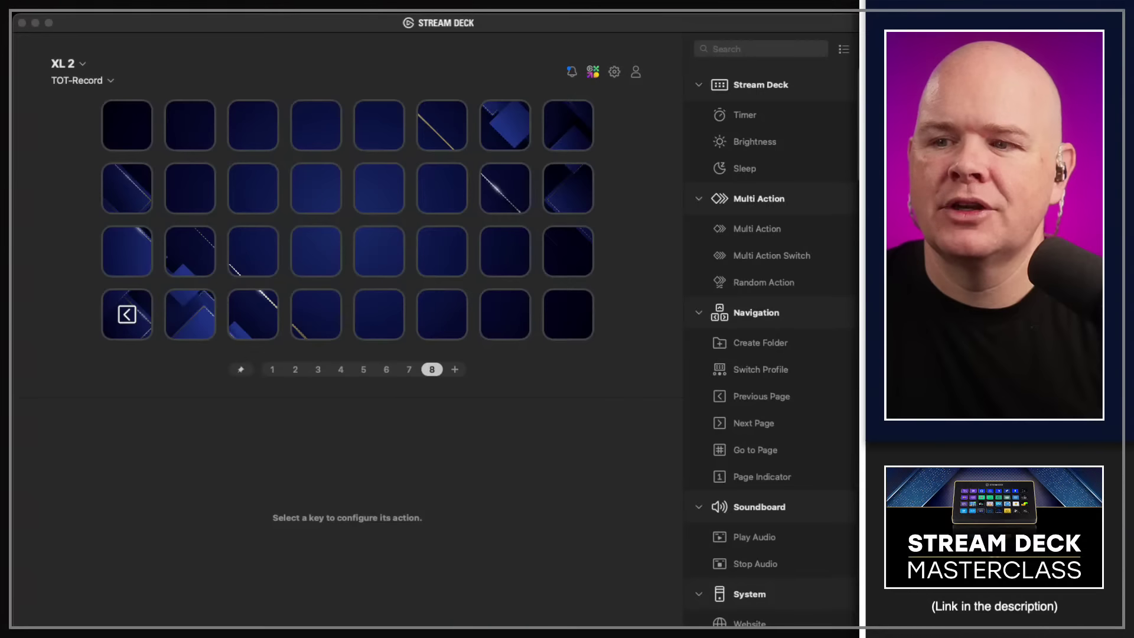
drag(615, 331, 517, 251)
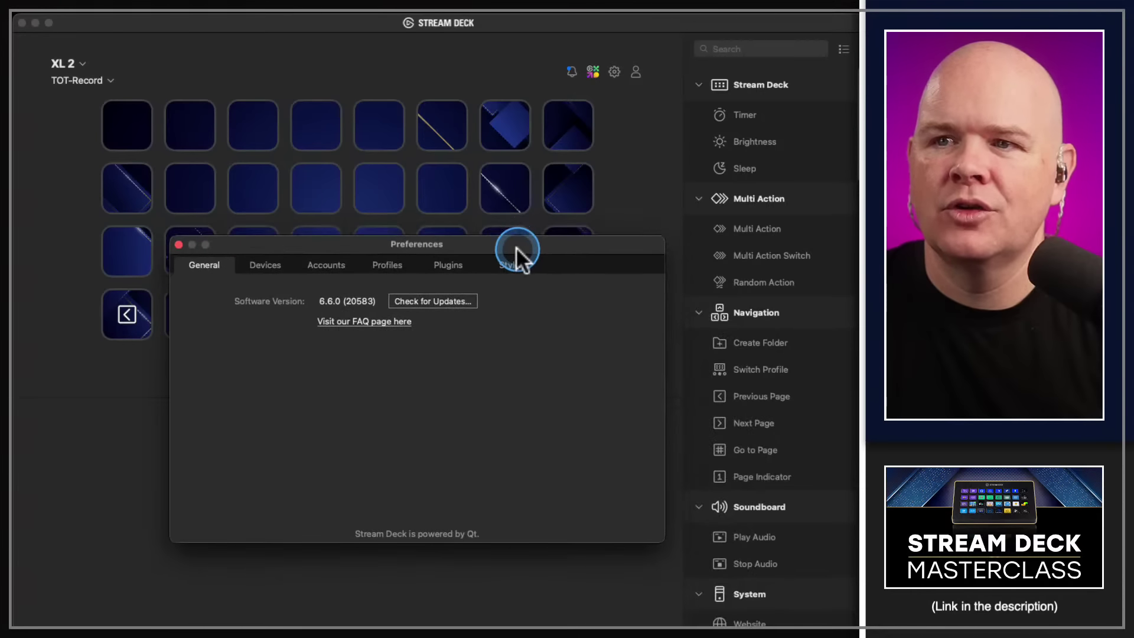
click(270, 279)
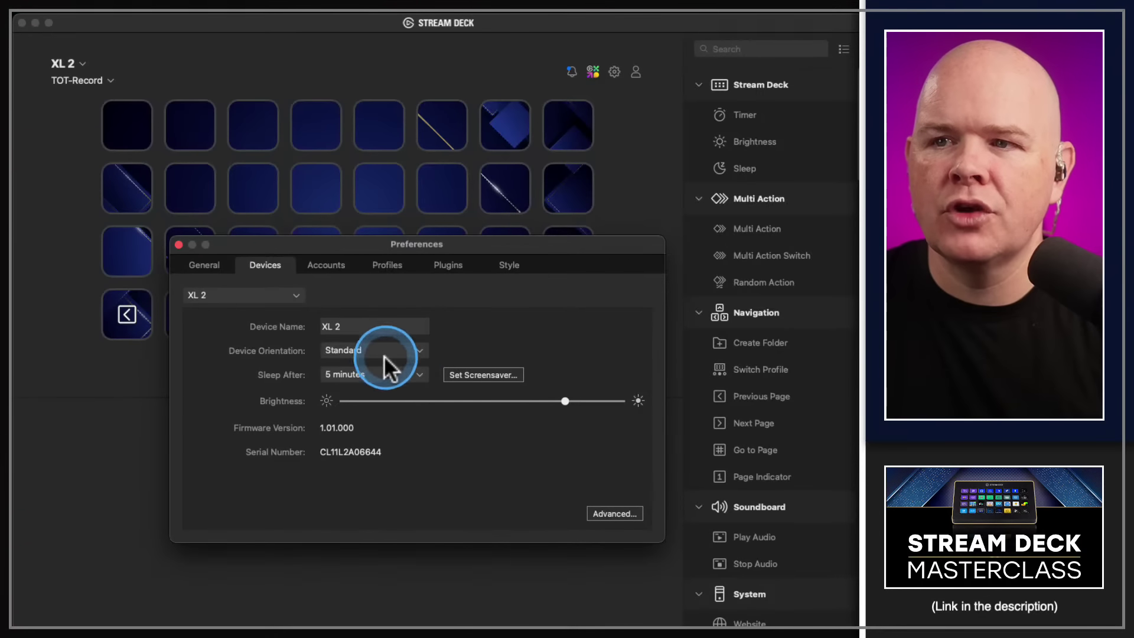
click(618, 514)
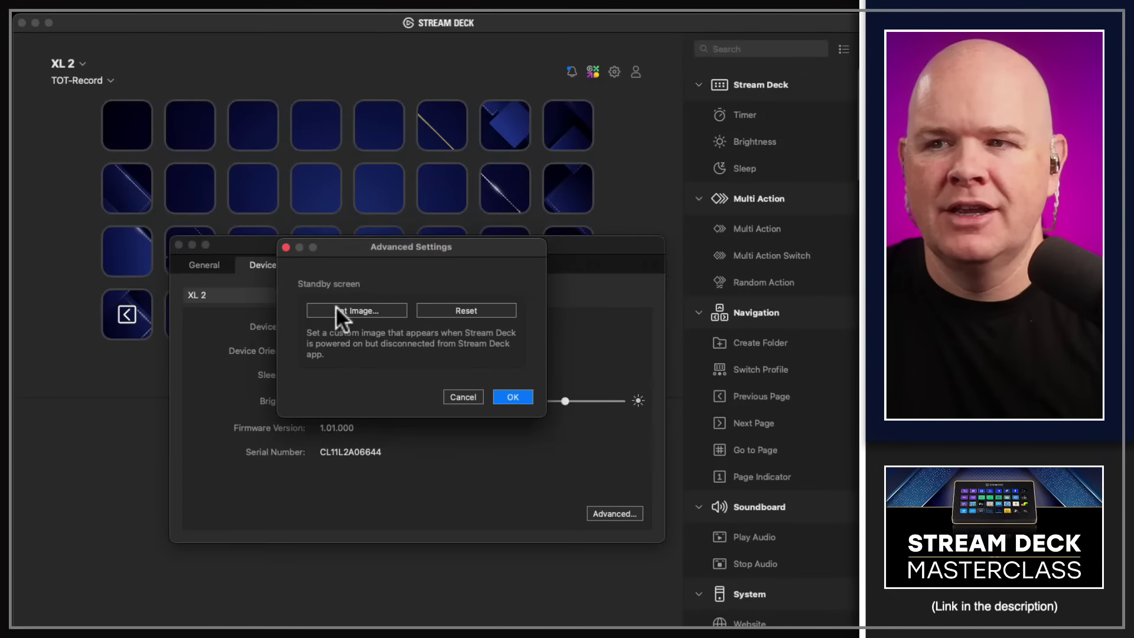
drag(366, 244, 359, 121)
click(347, 186)
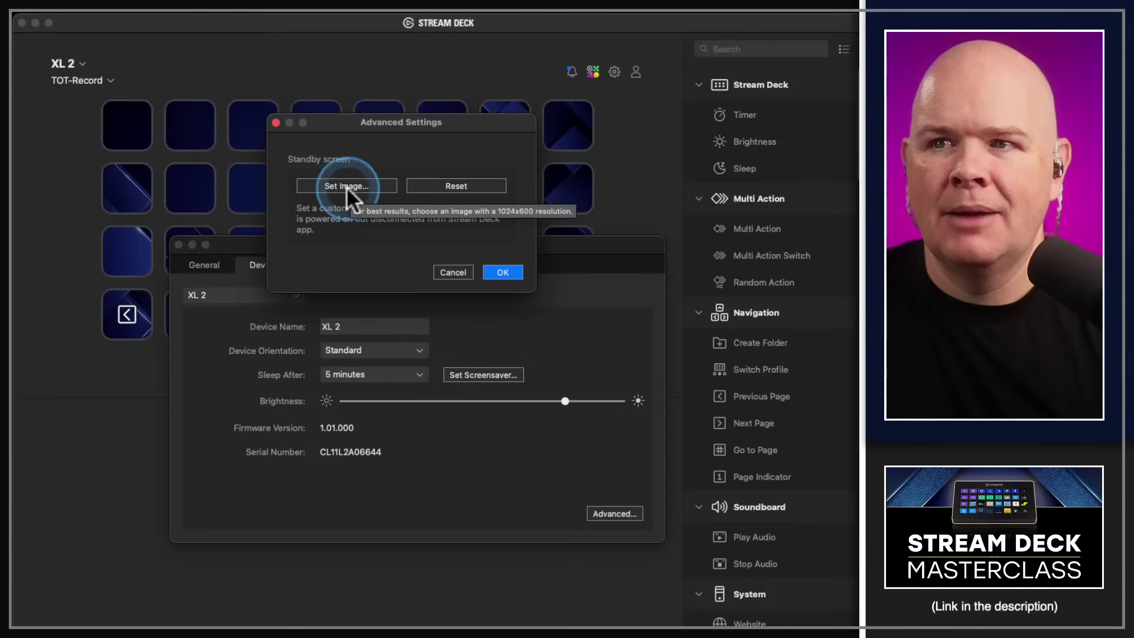
click(354, 186)
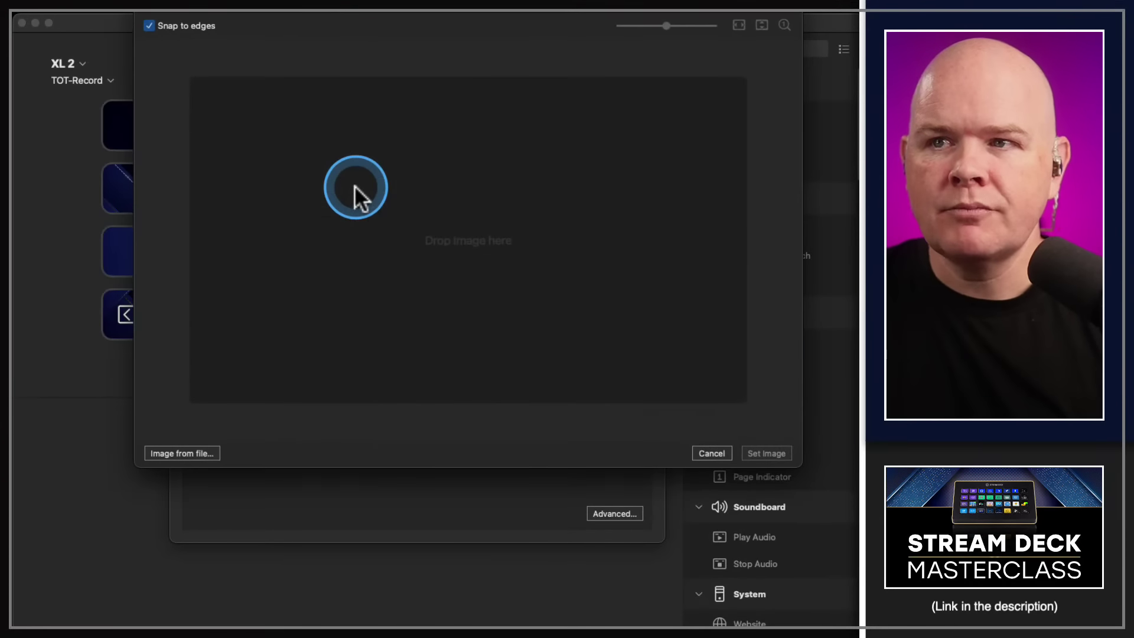
drag(258, 5, 253, 93)
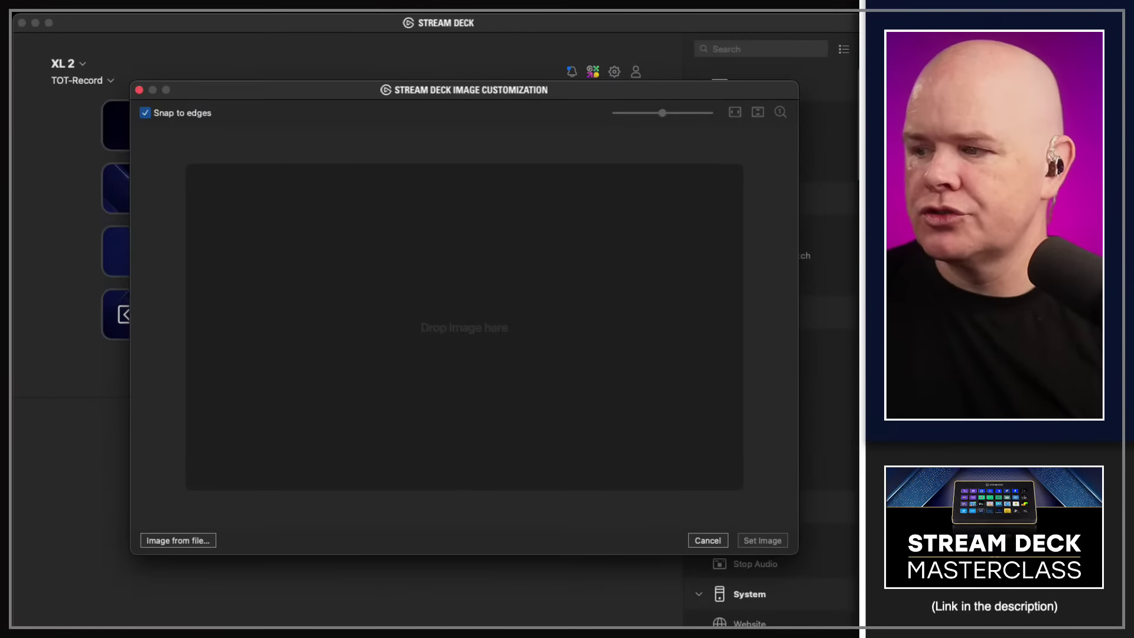
drag(555, 319, 563, 323)
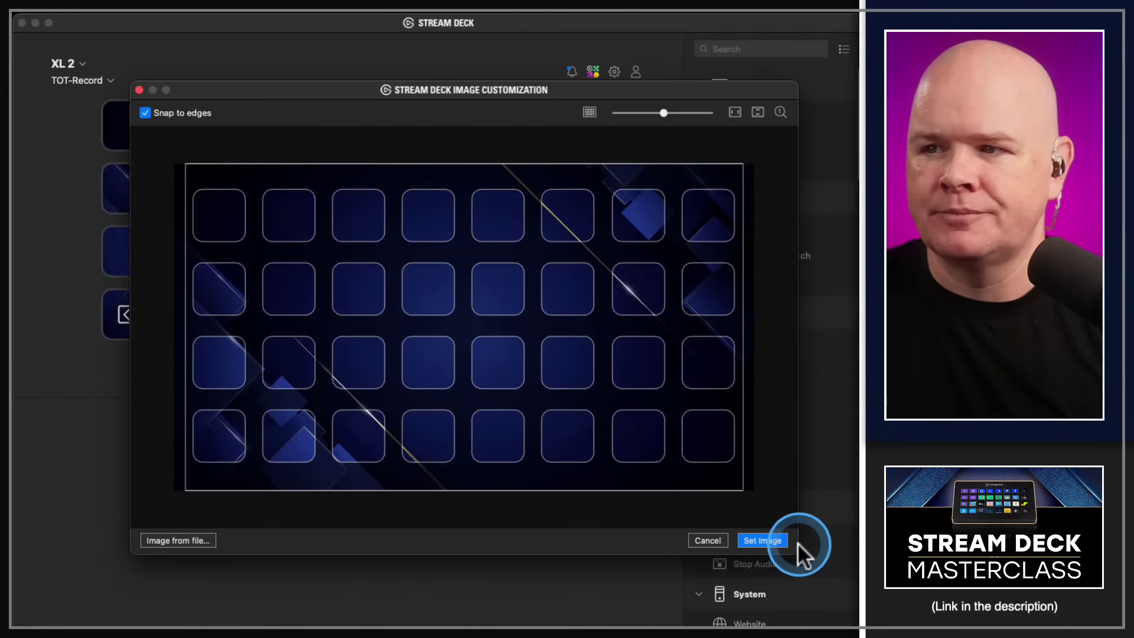
click(774, 540)
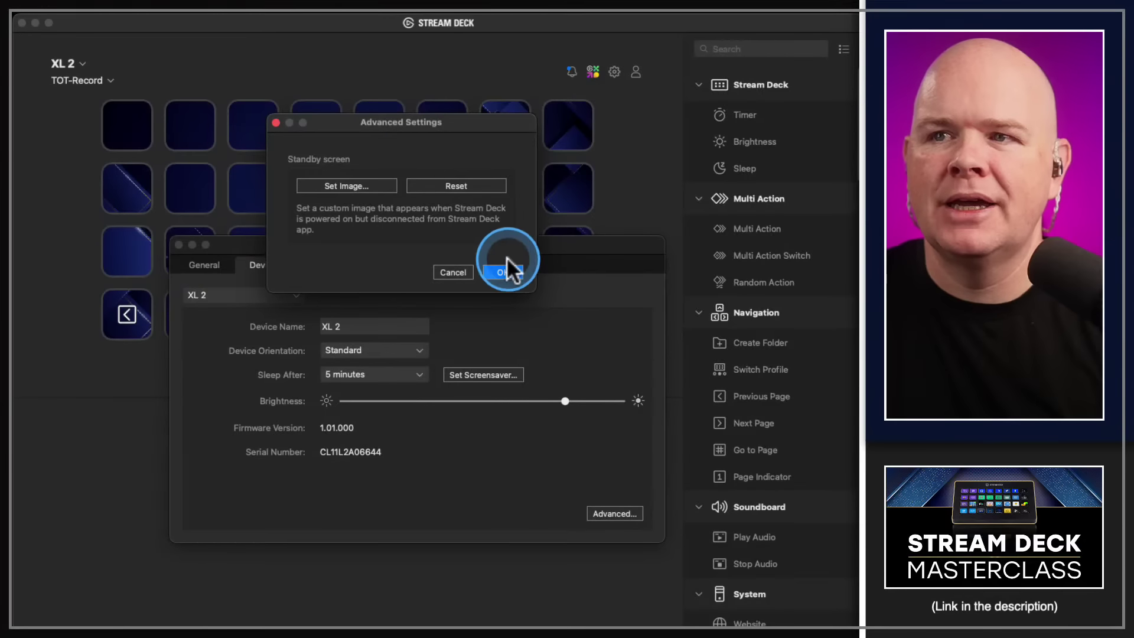
click(458, 271)
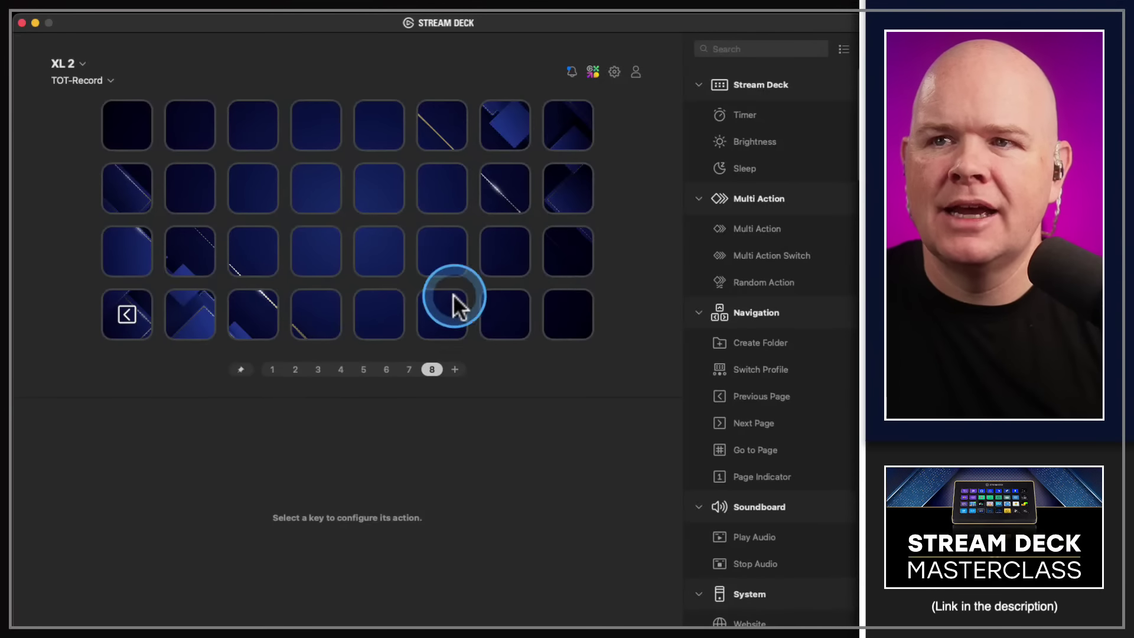
- Open the screensaver image customization for the XL 2 from the device preferences
click(615, 71)
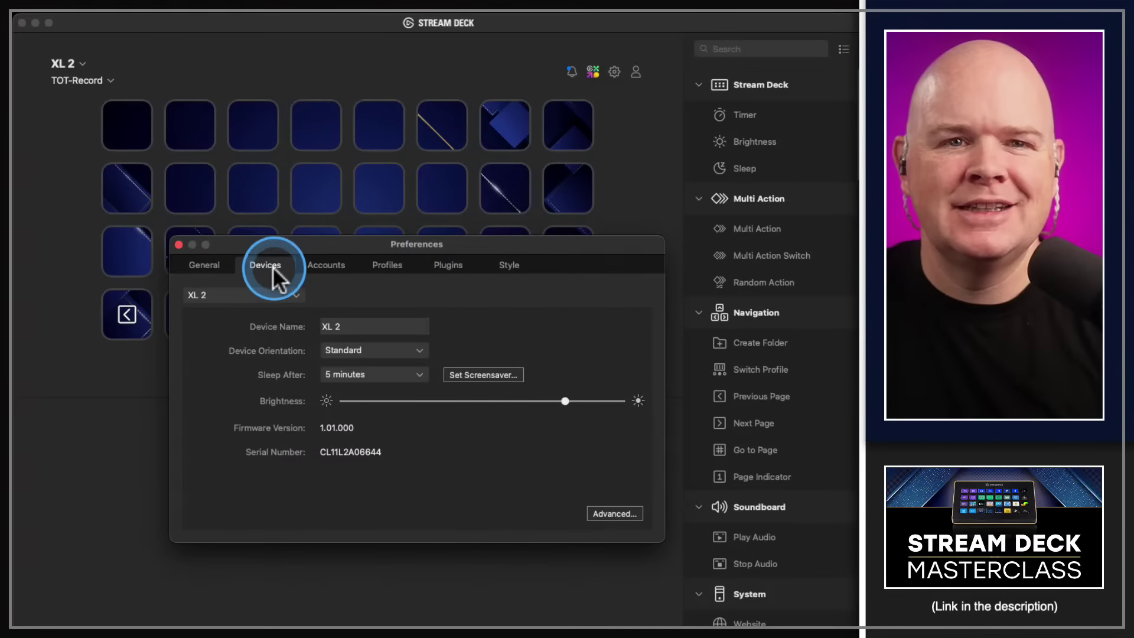
click(295, 294)
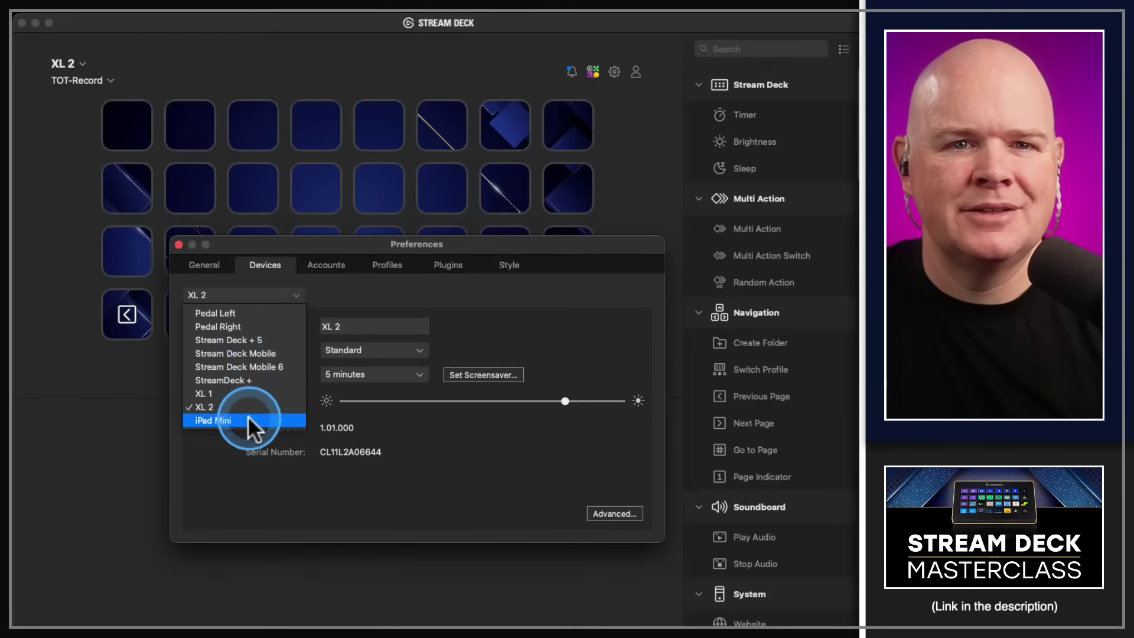
click(336, 292)
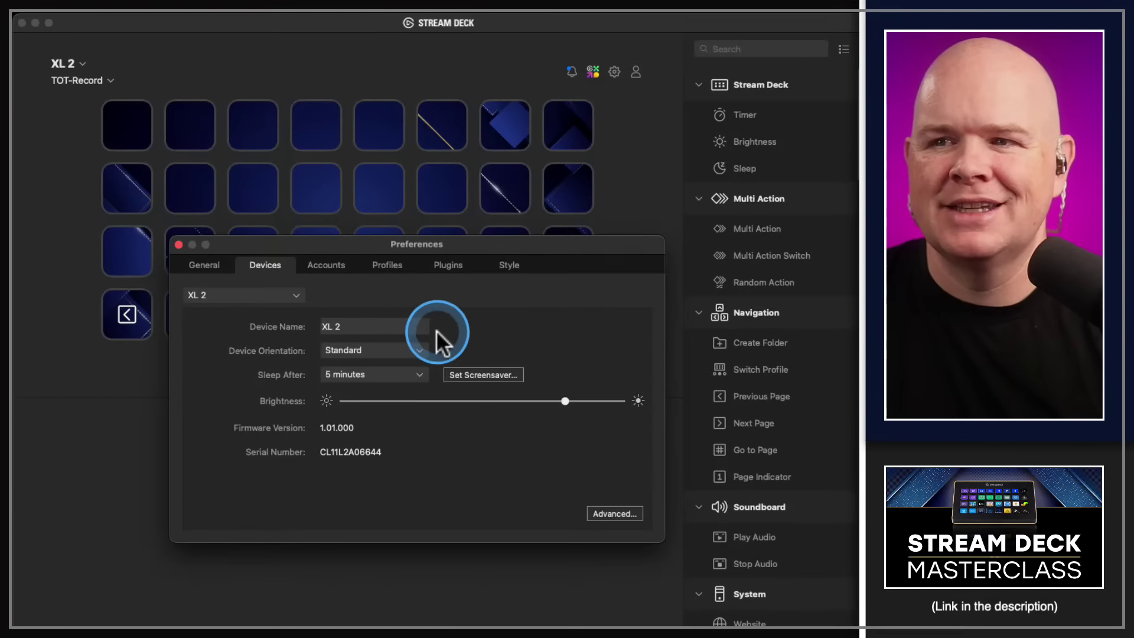
click(480, 376)
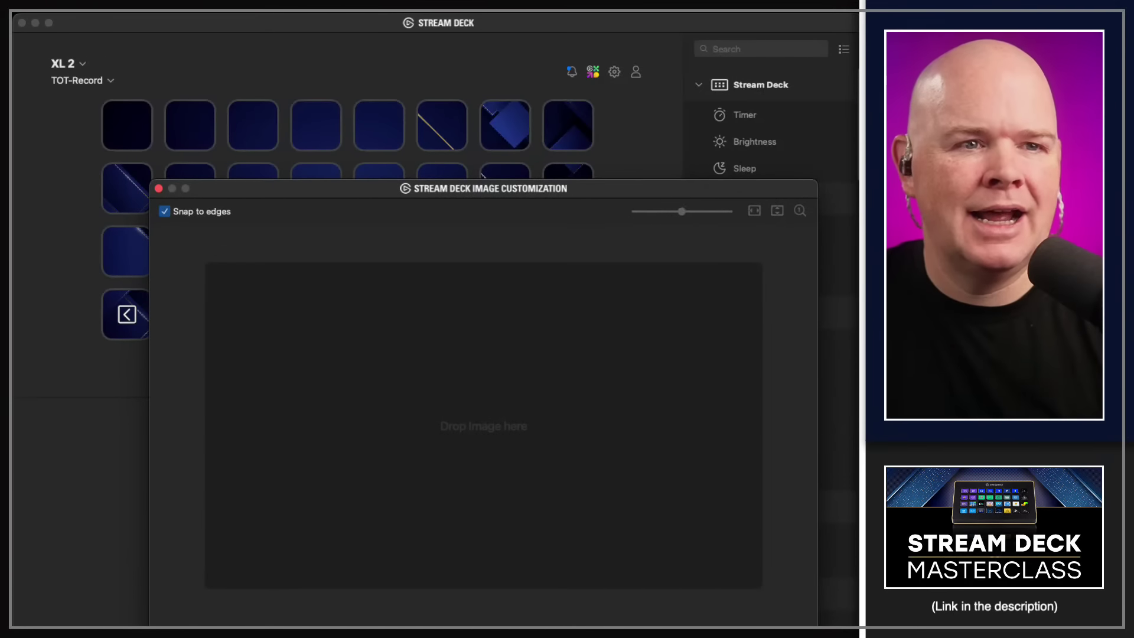
- Preview the dark animated image with blue blobs and coloured confetti shapes, and load it as the screensaver image
key(super+Tab)
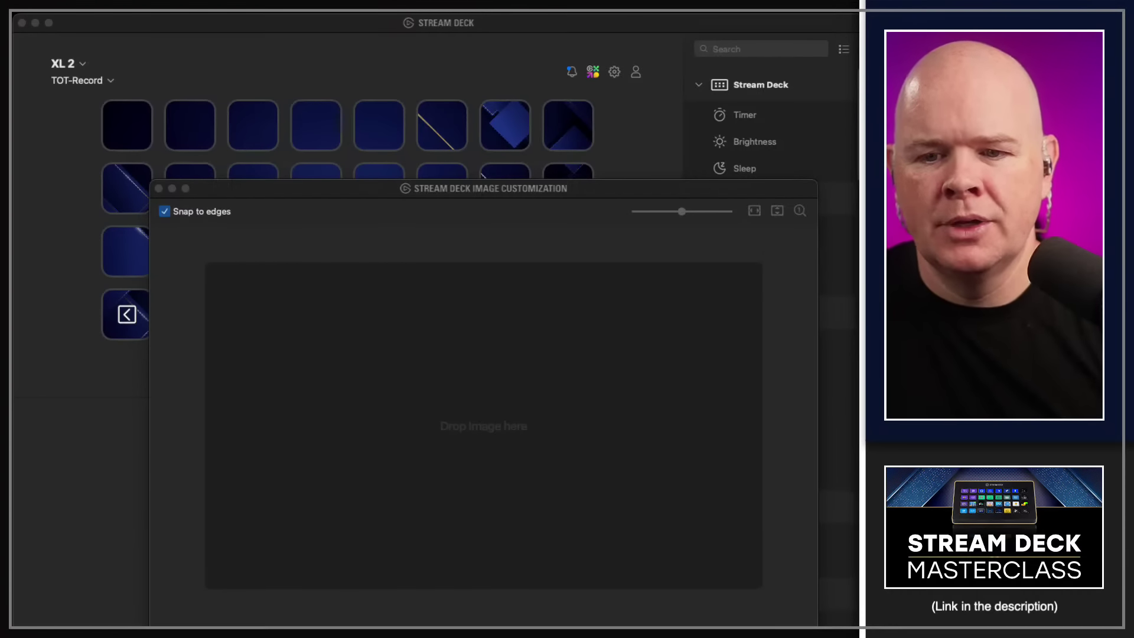
click(354, 258)
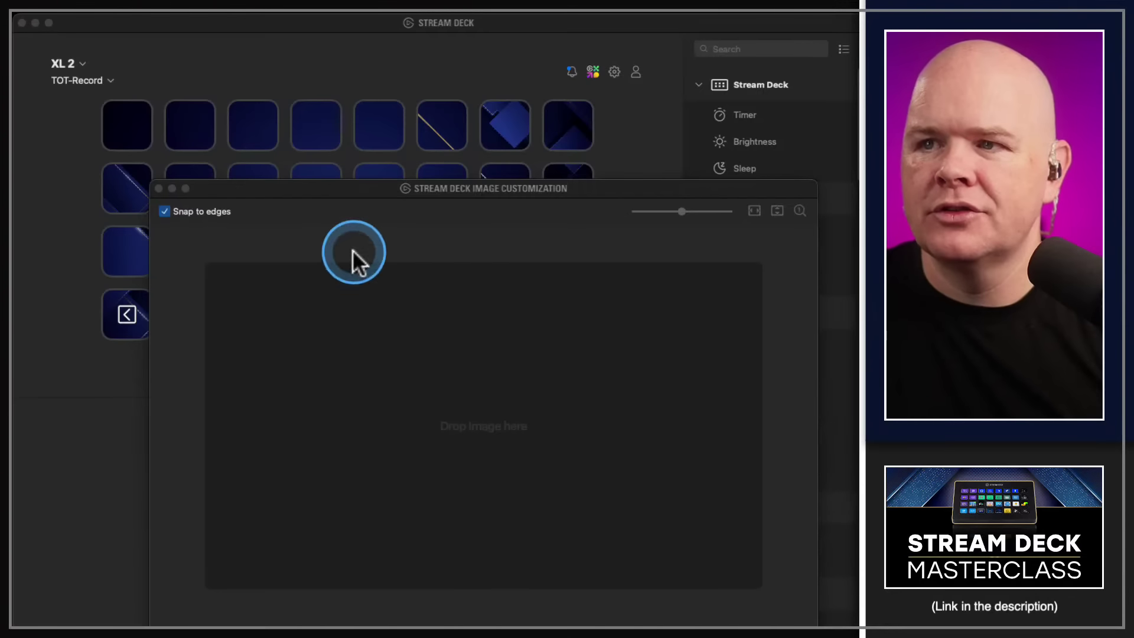
drag(349, 20, 345, 3)
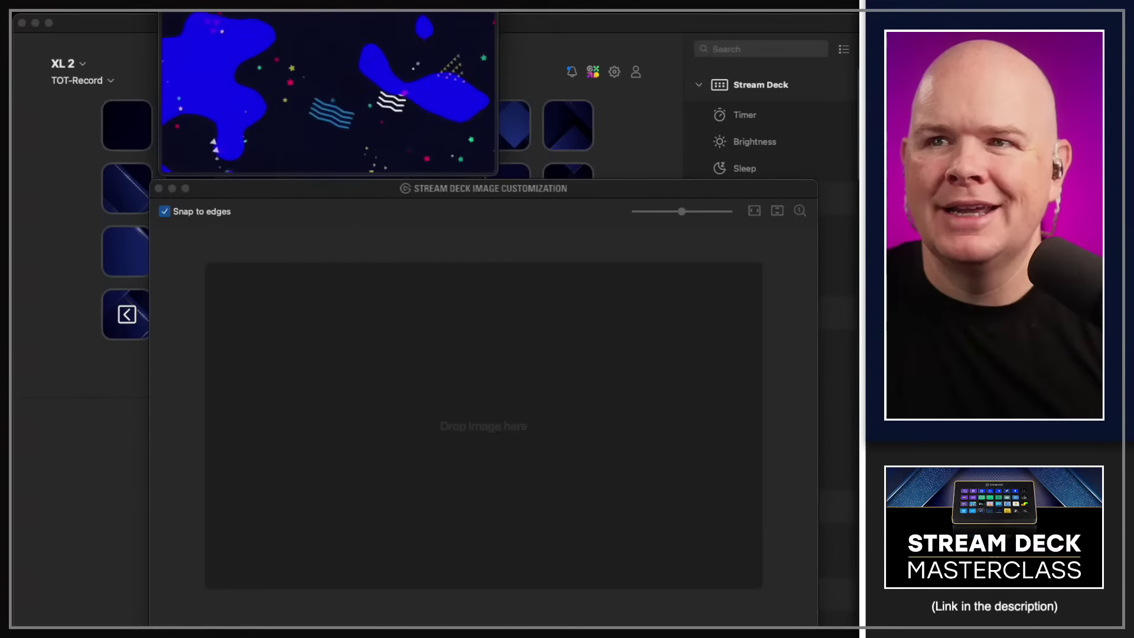
key(space)
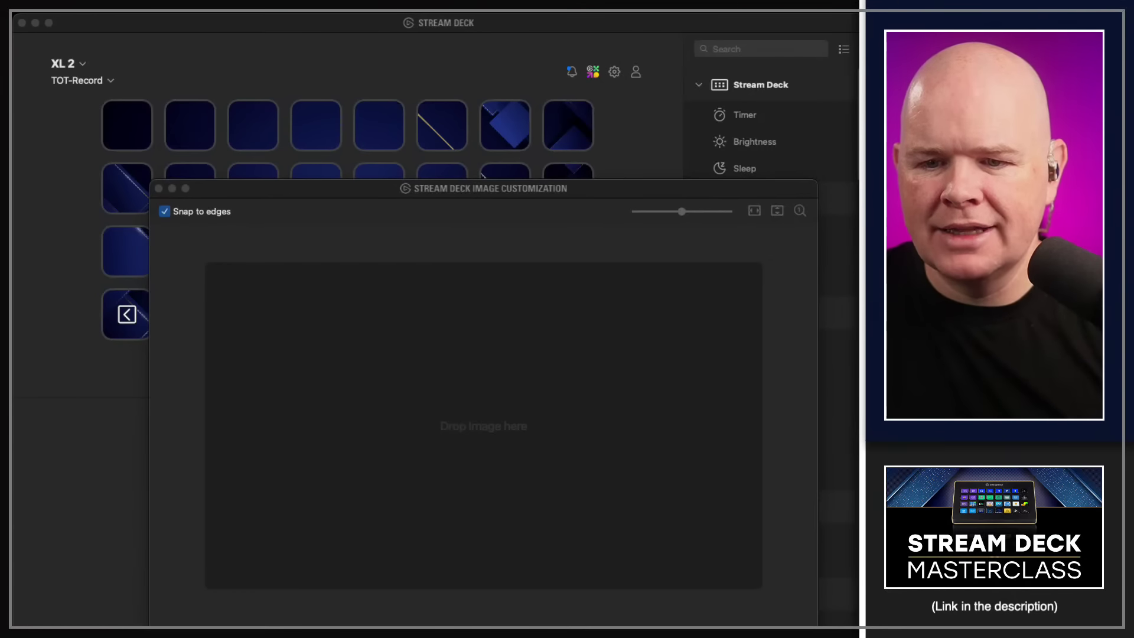
drag(405, 621, 531, 413)
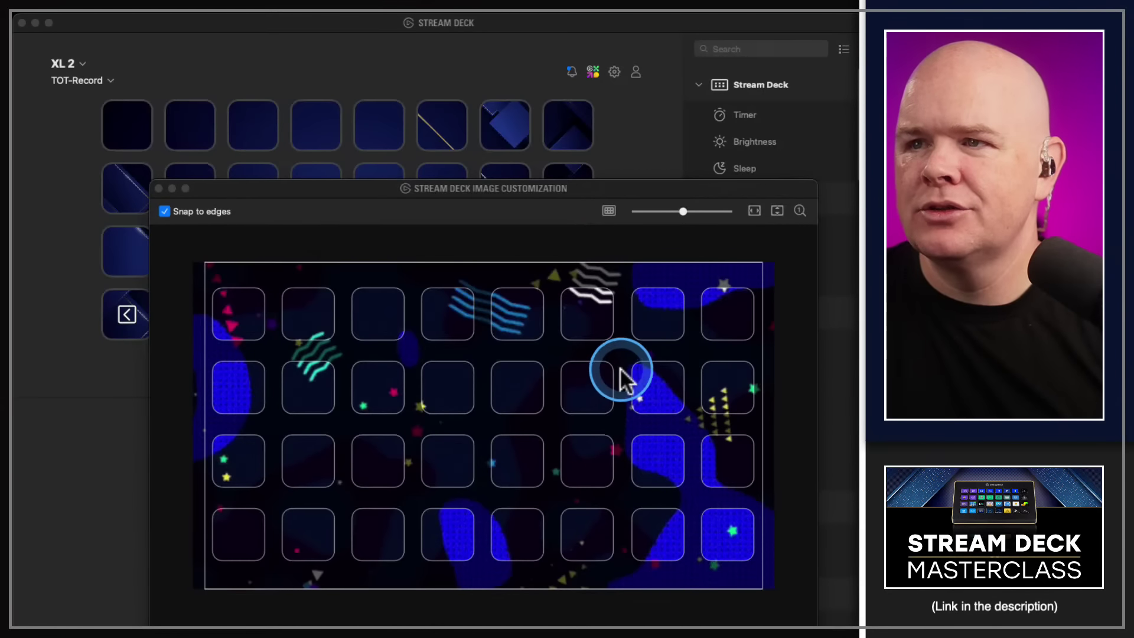
- Scale the loaded image down slightly to fit the frame's width and set its first frame as a still screensaver image
click(683, 211)
mouse_move(682, 211)
mouse_down()
mouse_move(671, 211)
mouse_move(682, 210)
mouse_up()
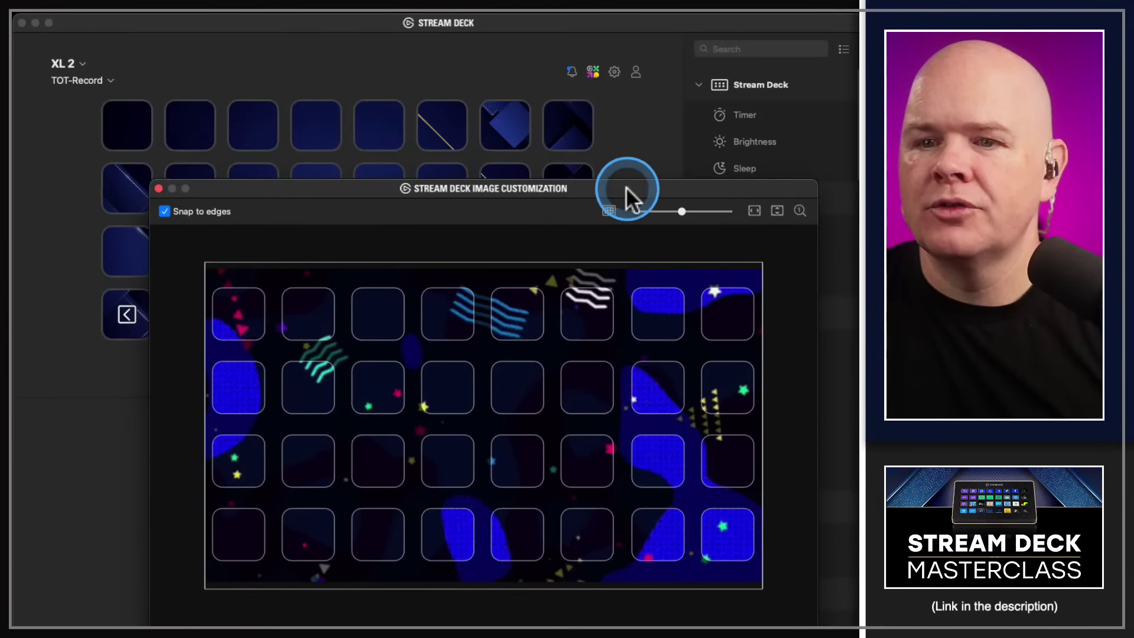
drag(625, 189, 622, 108)
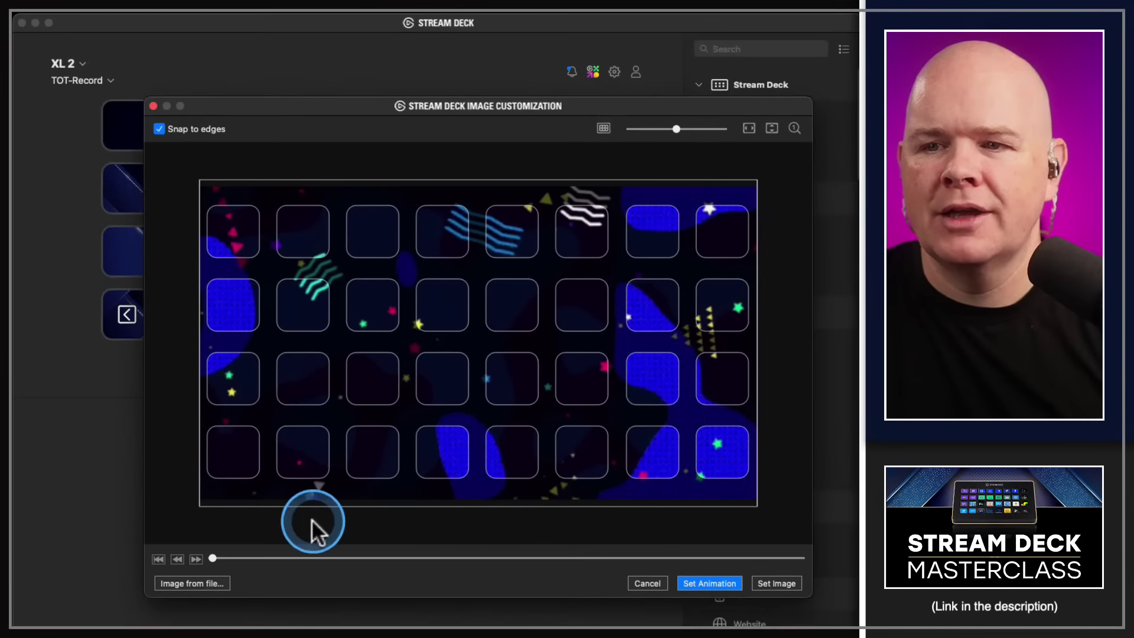
drag(212, 559, 183, 590)
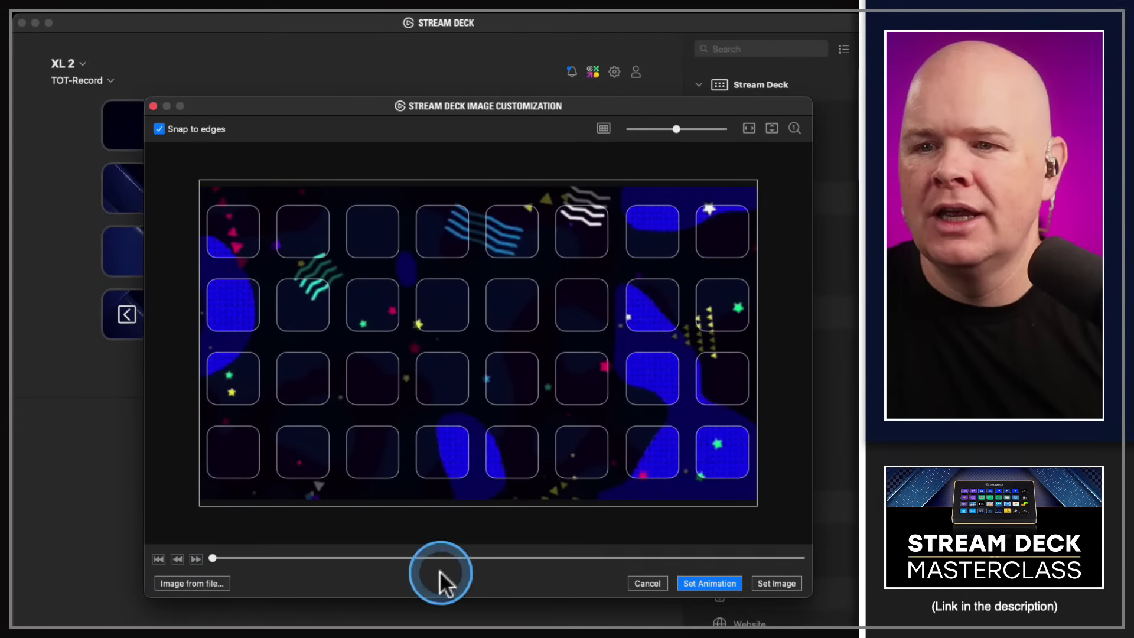
click(778, 583)
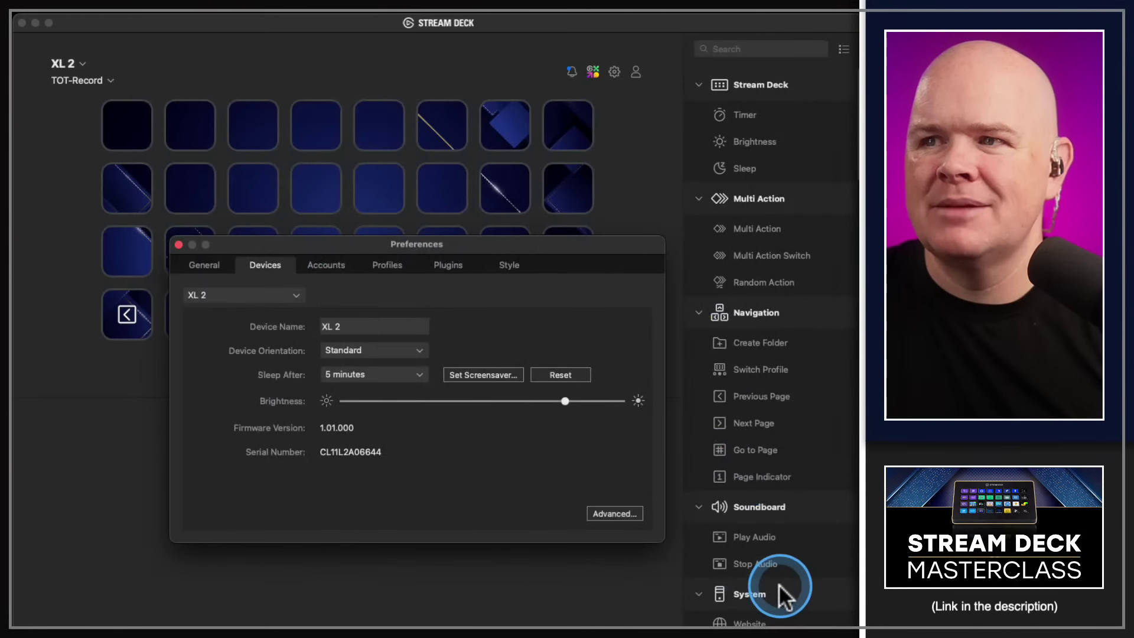
- Review the Sleep After time options for the XL 2 without changing them, and close the preferences
click(420, 373)
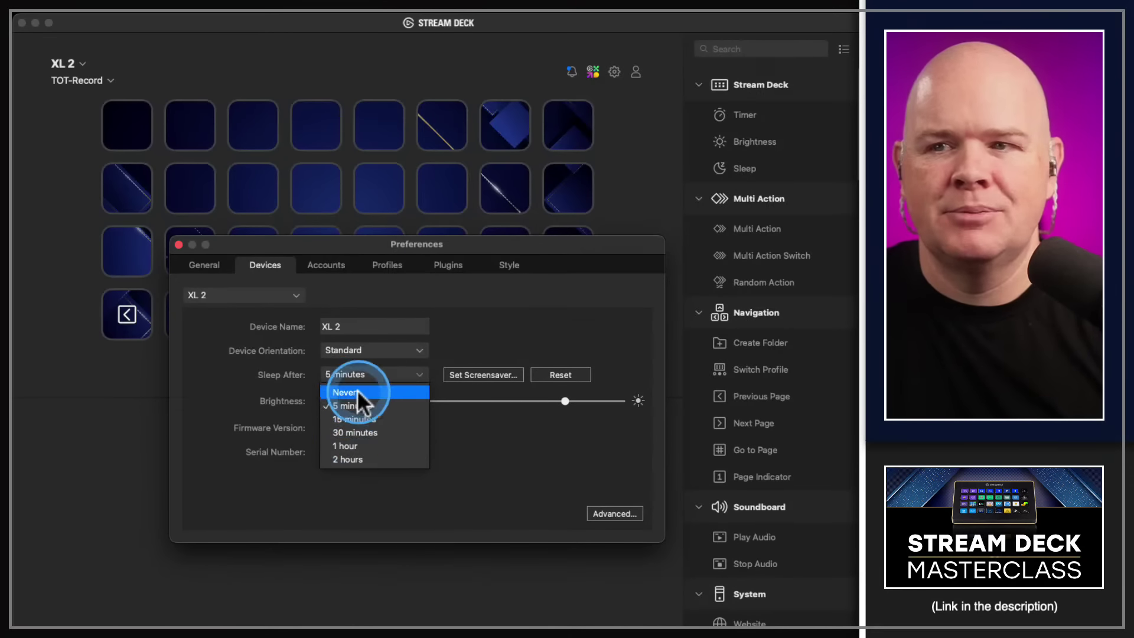
click(505, 324)
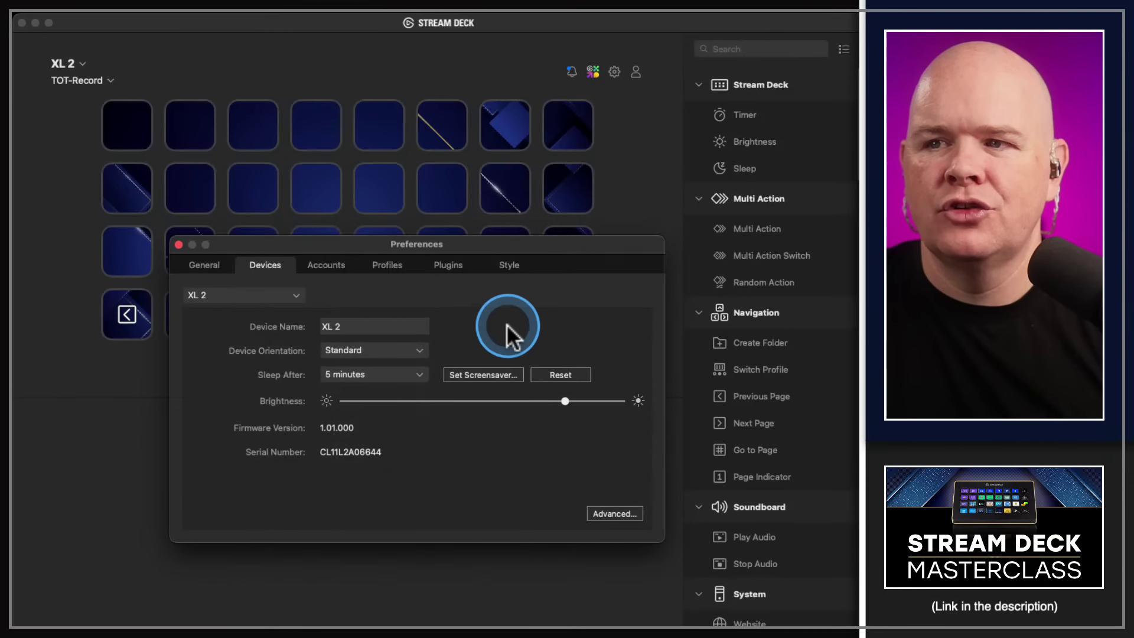
click(409, 376)
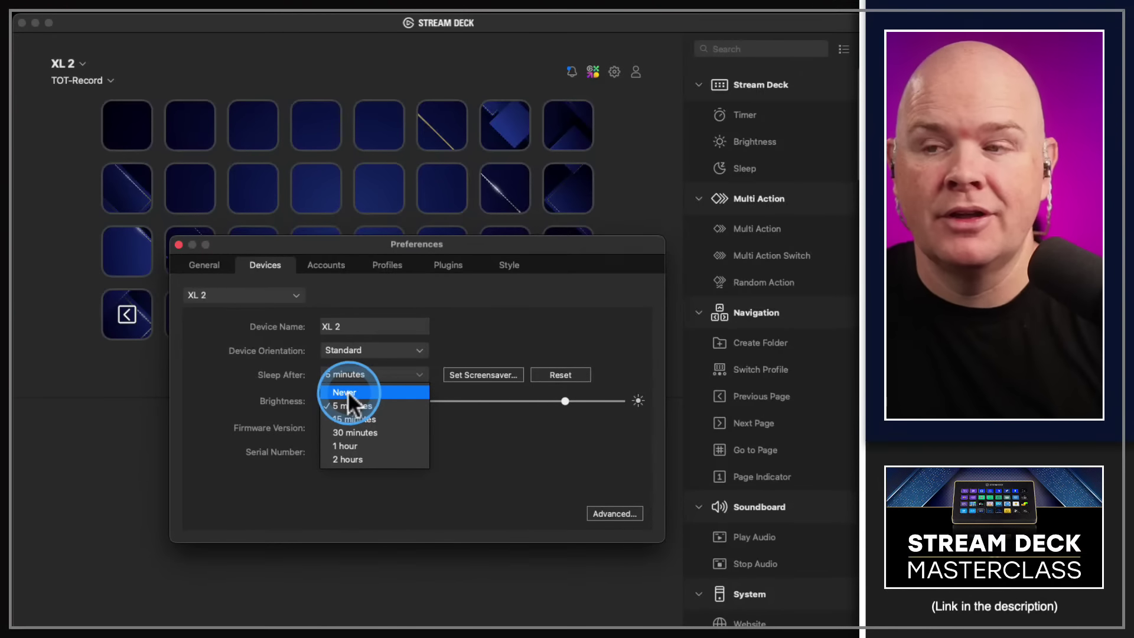
click(529, 327)
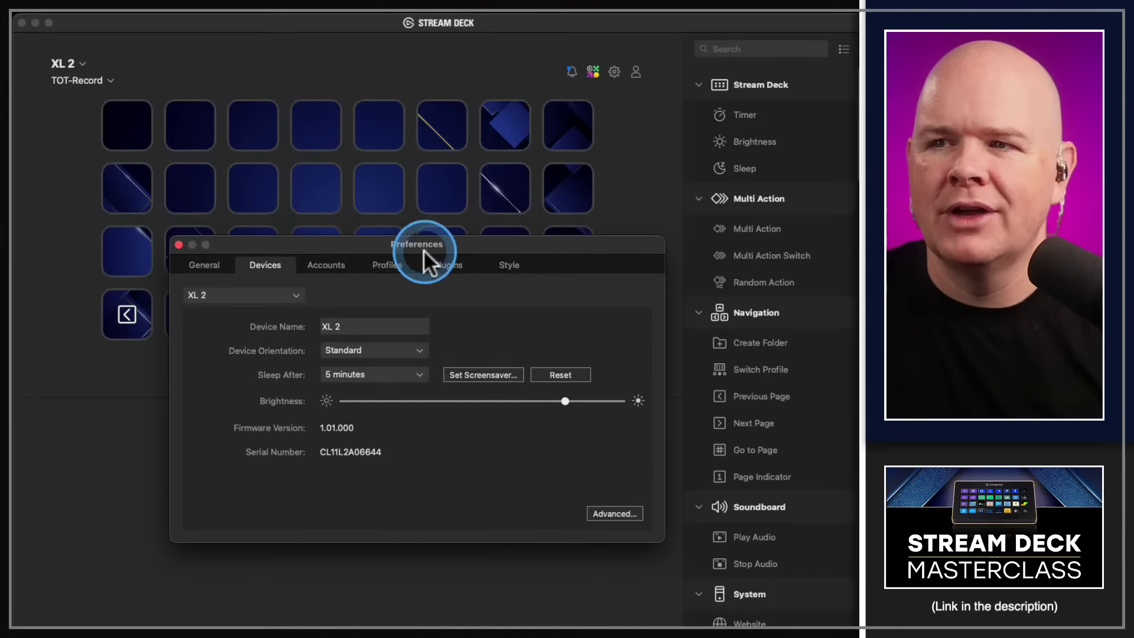
drag(478, 247, 428, 322)
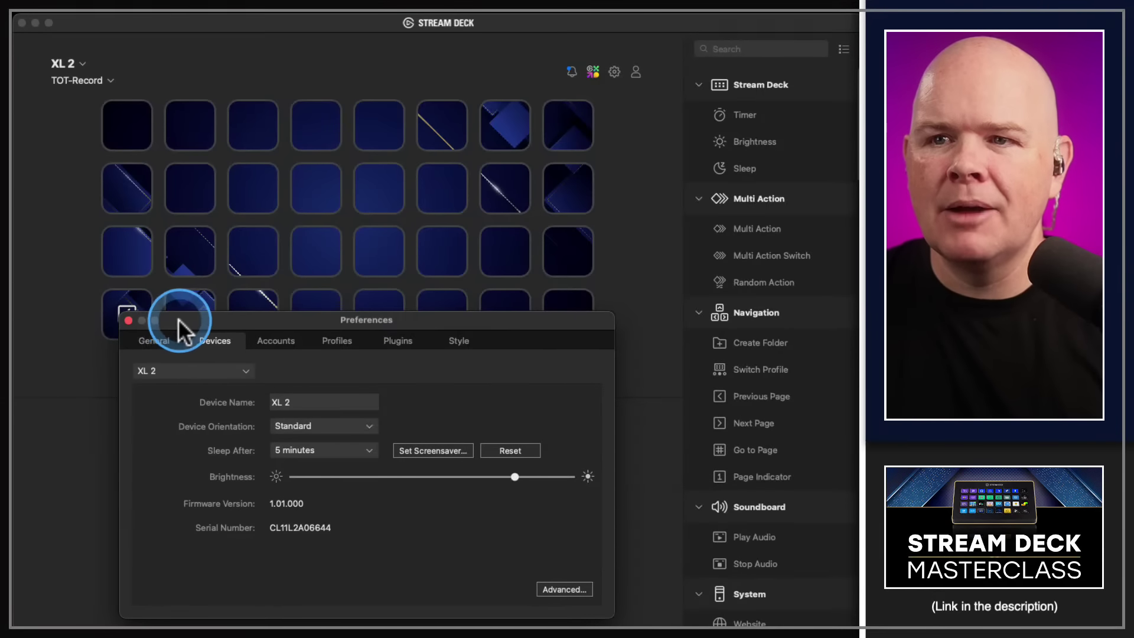
drag(178, 321, 311, 330)
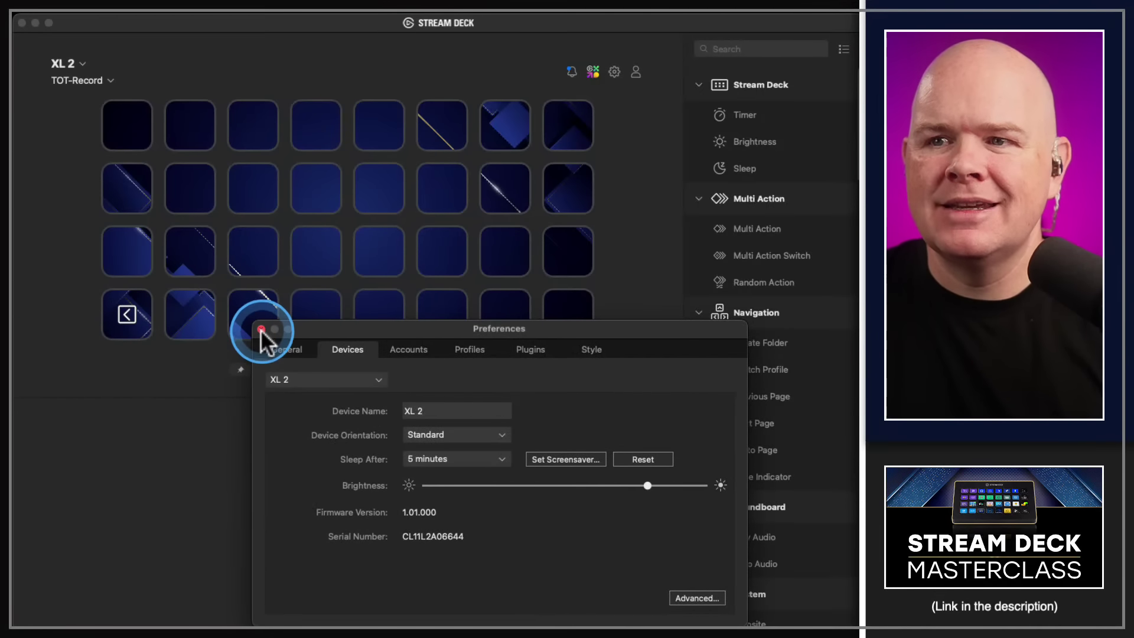
click(260, 328)
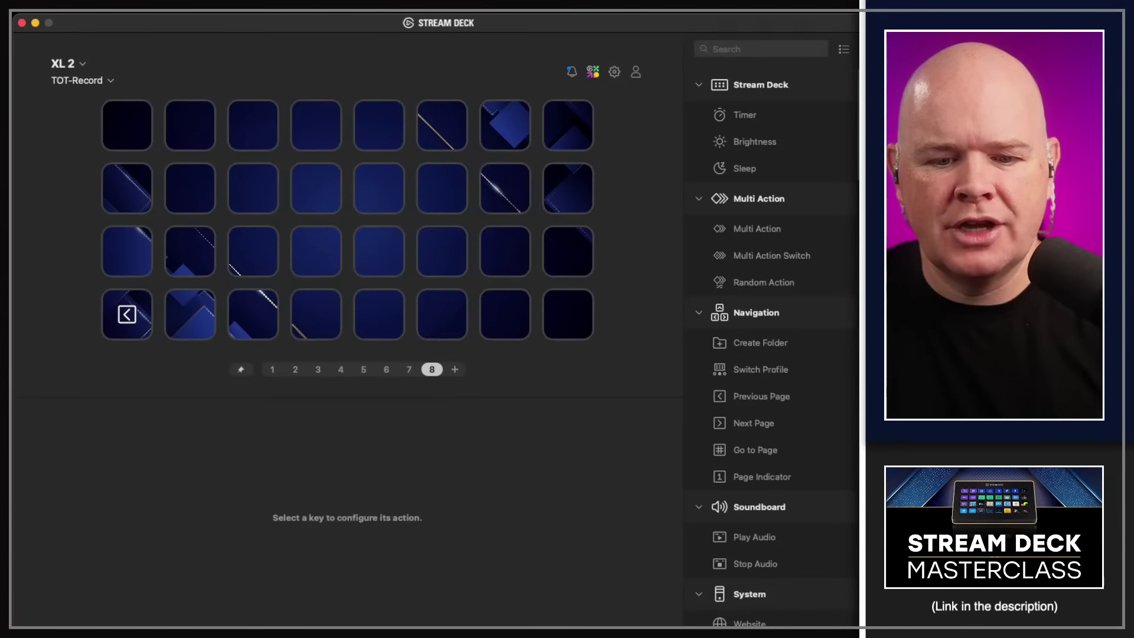